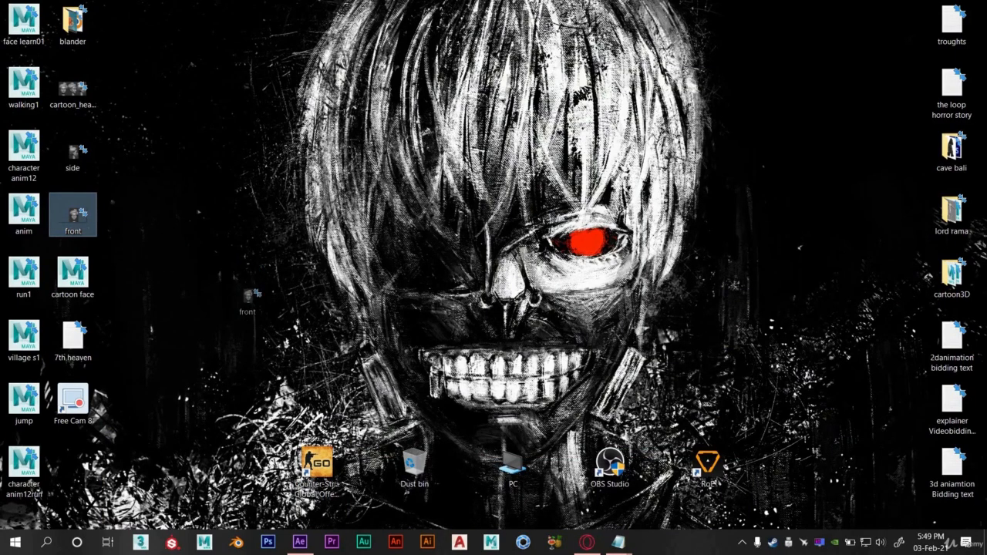
# - Switch to After Effects and import the front.png image from the desktop into the project
pyautogui.click(301, 540)
pyautogui.moveTo(150, 264); pyautogui.dragTo(98, 247)
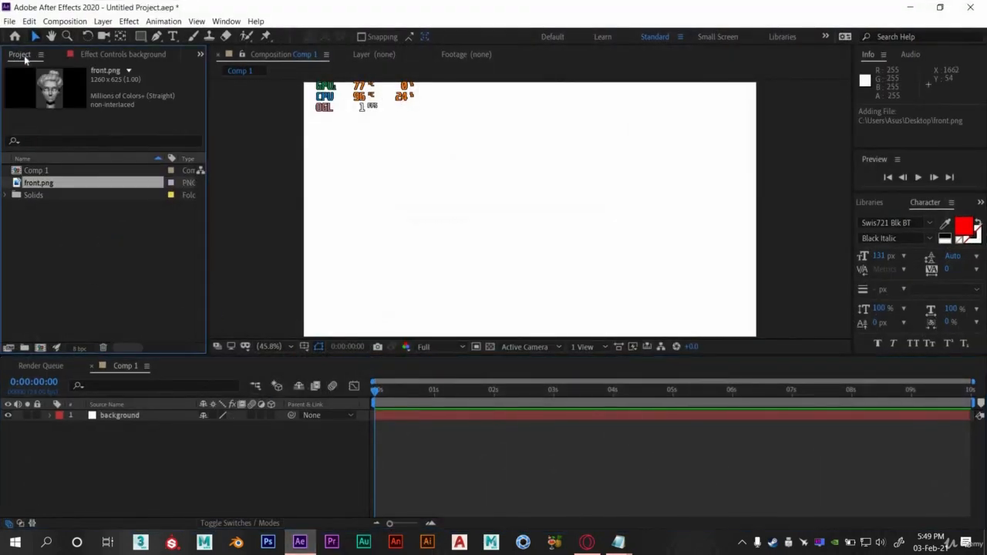
# - Add front.png from the project into Comp 1 as a new layer above the background
pyautogui.click(75, 57)
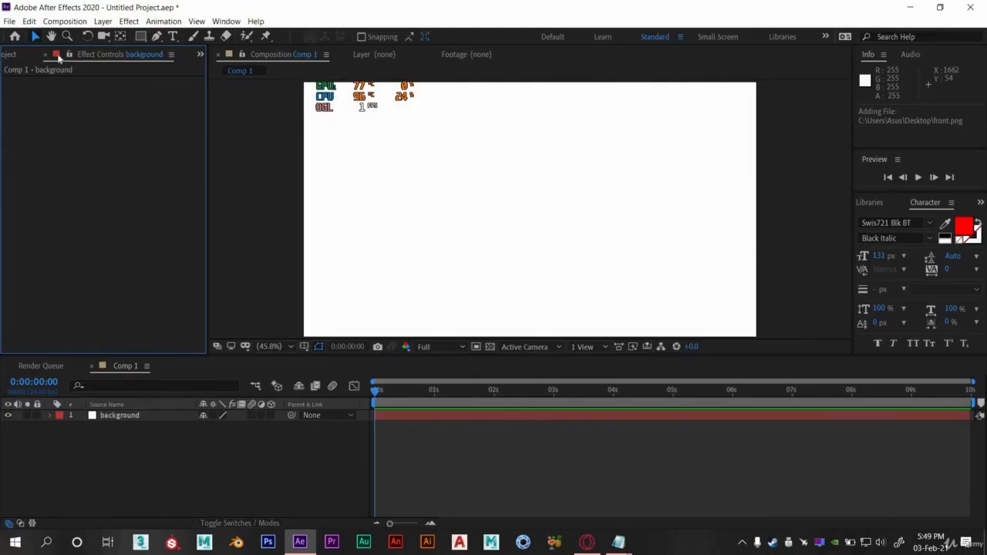
pyautogui.click(10, 55)
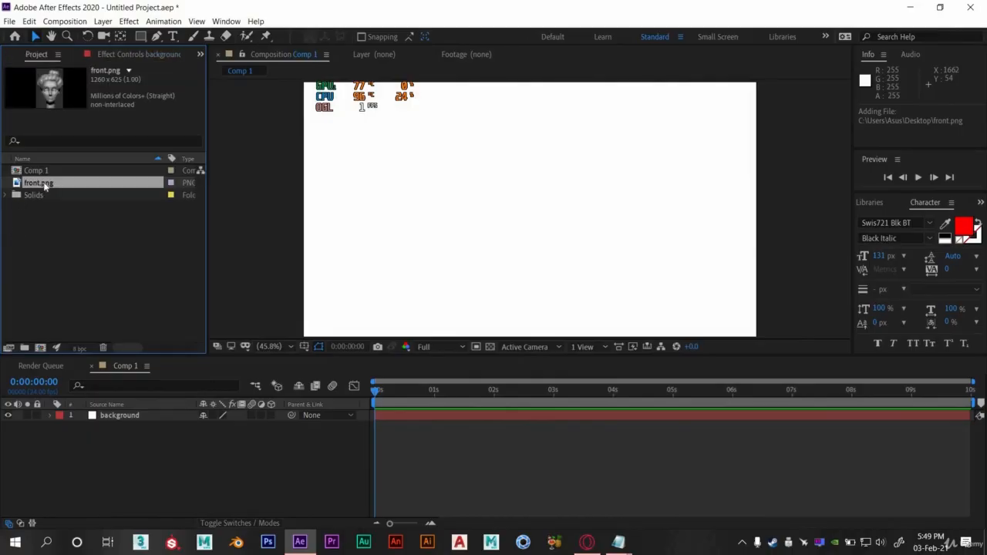
pyautogui.moveTo(61, 242); pyautogui.dragTo(63, 245)
pyautogui.moveTo(108, 402); pyautogui.dragTo(117, 429)
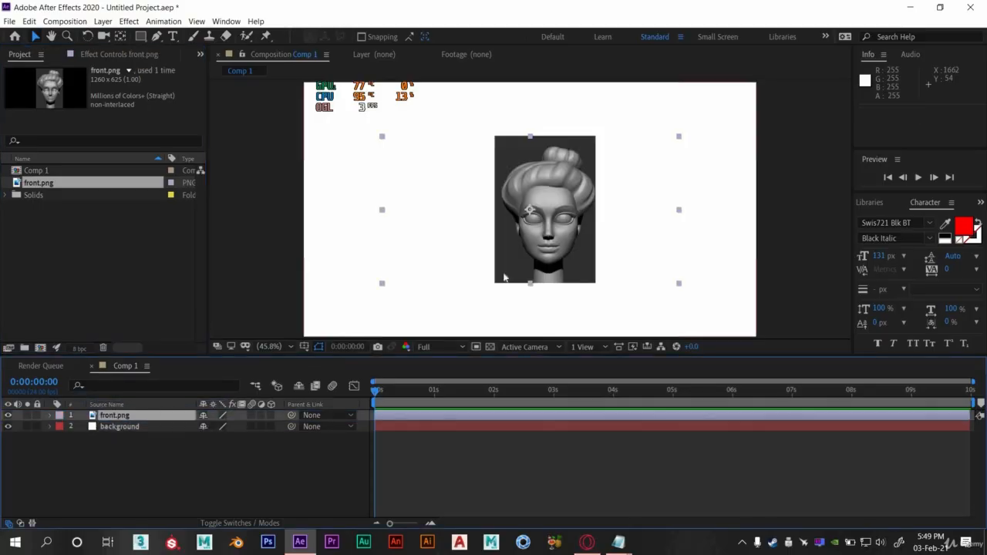
# - Nudge the front.png layer slightly upward and rename the layer image
pyautogui.moveTo(561, 234)
pyautogui.mouseDown()
pyautogui.moveTo(485, 249)
pyautogui.moveTo(555, 267)
pyautogui.moveTo(550, 216)
pyautogui.moveTo(560, 219)
pyautogui.mouseUp()
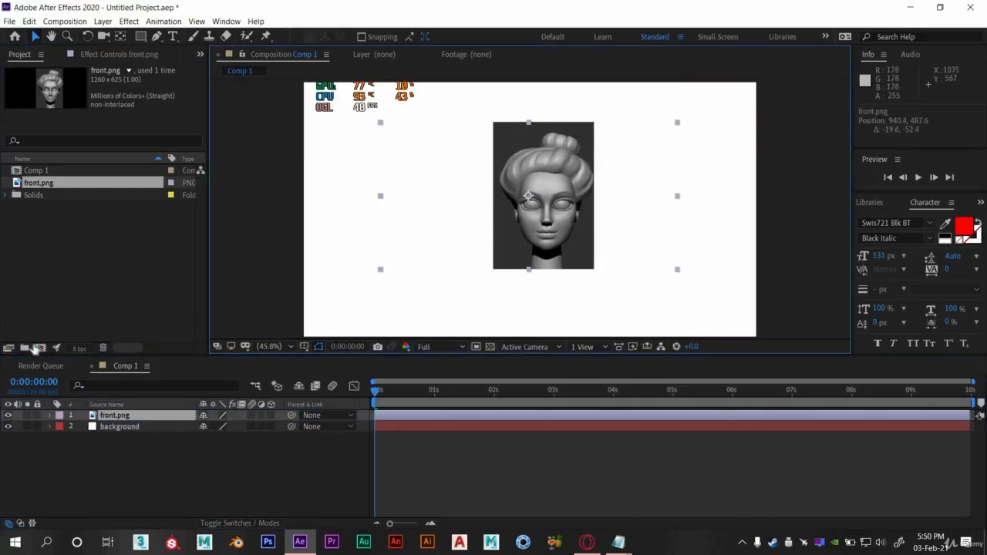
pyautogui.click(123, 429)
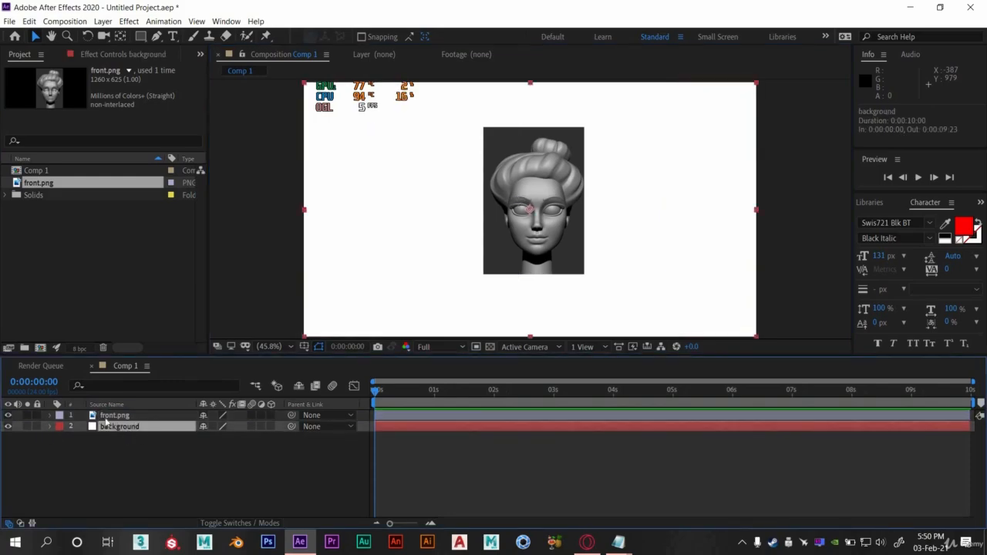
pyautogui.click(114, 416)
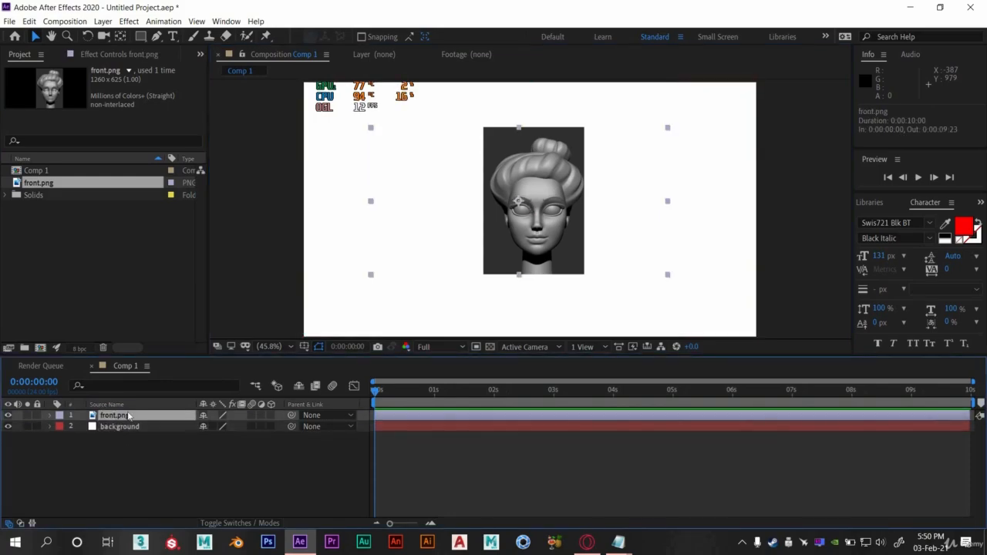
pyautogui.rightClick(130, 416)
pyautogui.click(147, 408)
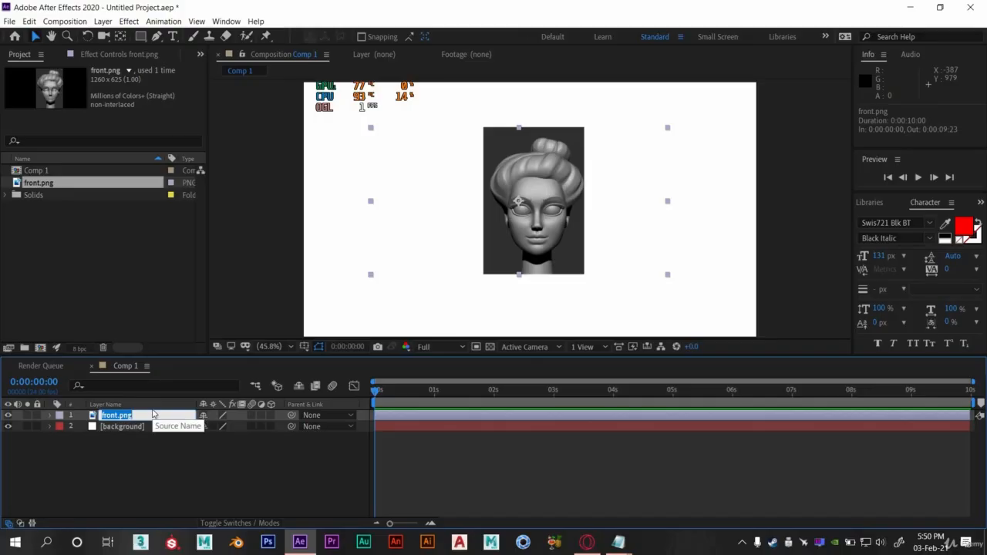
pyautogui.write('image')
pyautogui.press('Return')
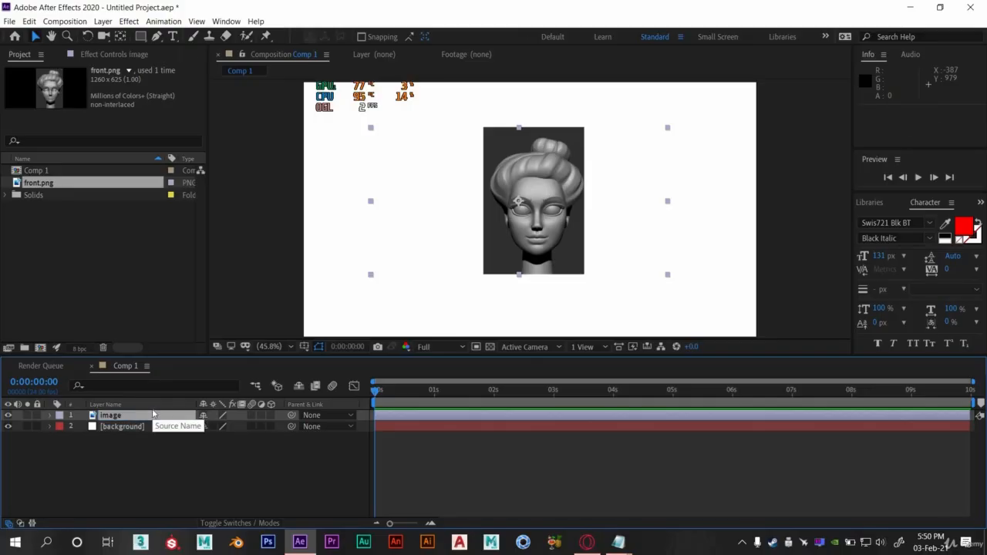
# - Nudge the image in the composition and reveal the layer's Transform properties
pyautogui.moveTo(523, 259)
pyautogui.mouseDown()
pyautogui.moveTo(543, 247)
pyautogui.moveTo(509, 270)
pyautogui.mouseUp()
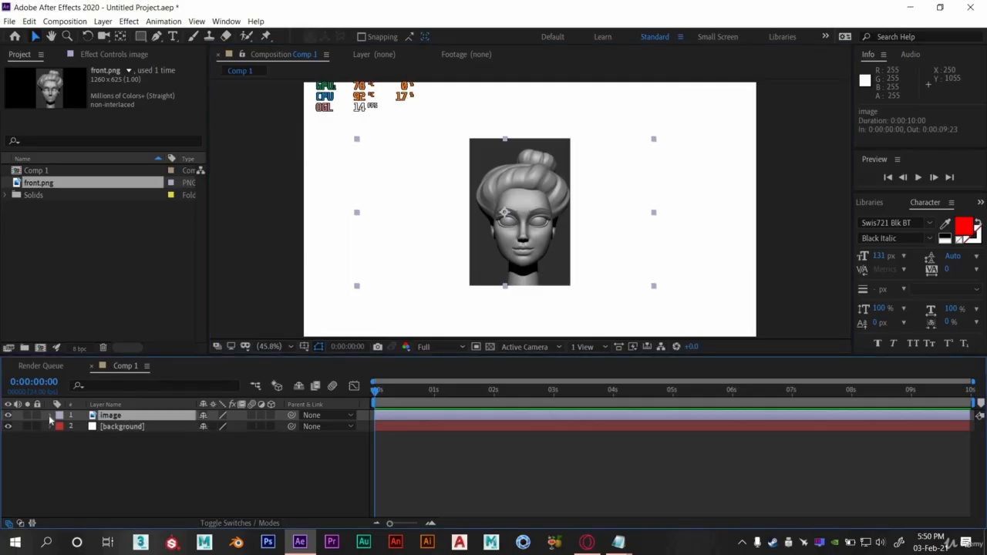
pyautogui.click(49, 415)
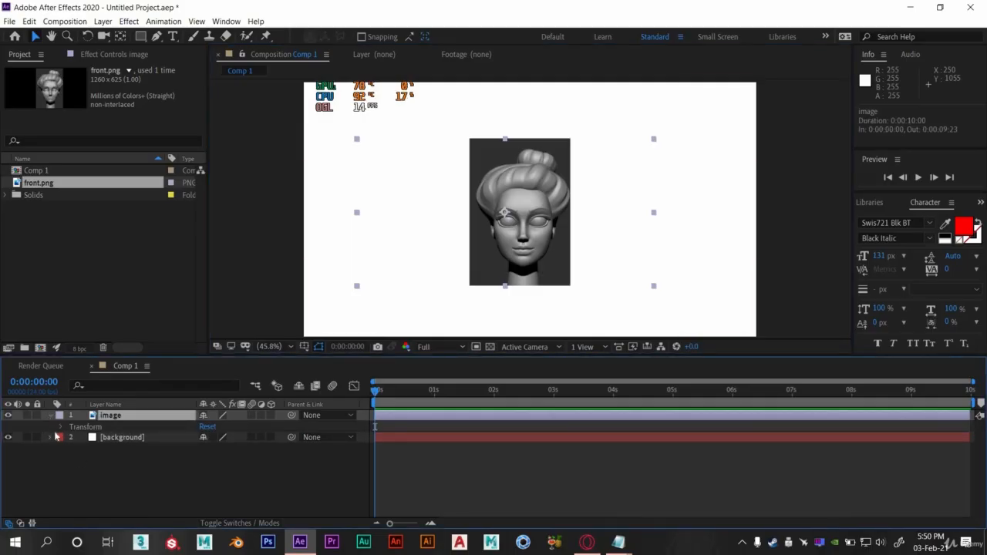
pyautogui.click(62, 427)
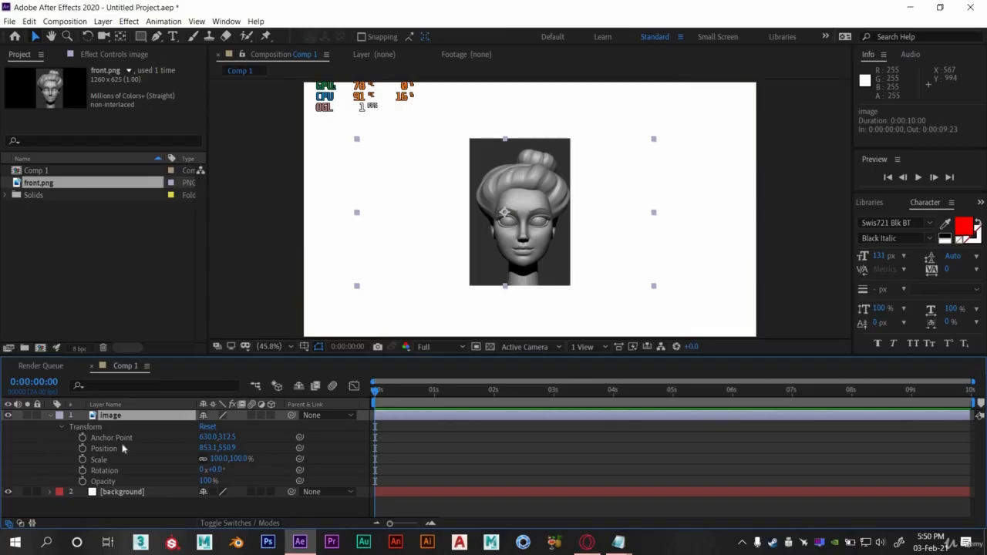
pyautogui.moveTo(506, 257)
pyautogui.mouseDown()
pyautogui.moveTo(593, 265)
pyautogui.moveTo(545, 256)
pyautogui.moveTo(517, 235)
pyautogui.moveTo(468, 238)
pyautogui.moveTo(540, 194)
pyautogui.moveTo(499, 268)
pyautogui.moveTo(507, 263)
pyautogui.mouseUp()
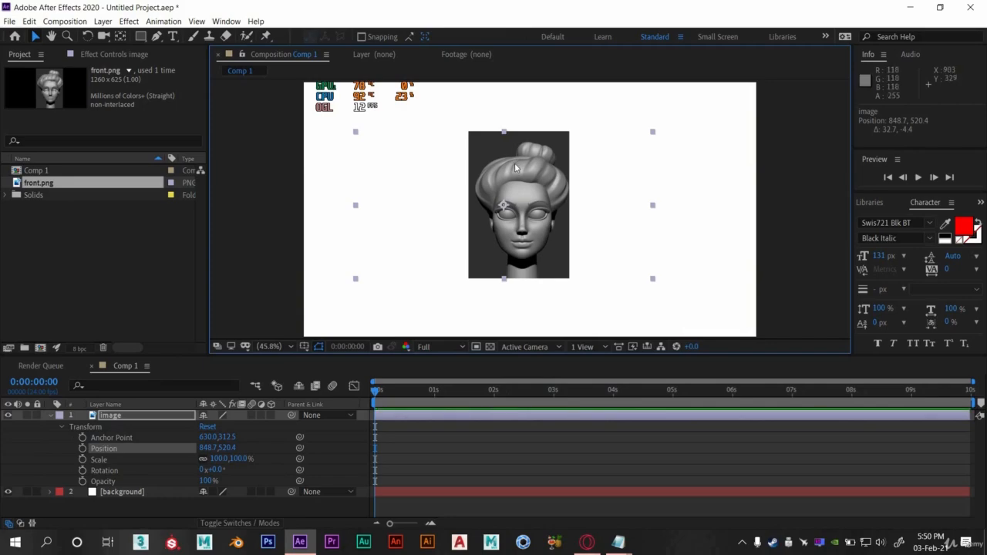
pyautogui.click(107, 438)
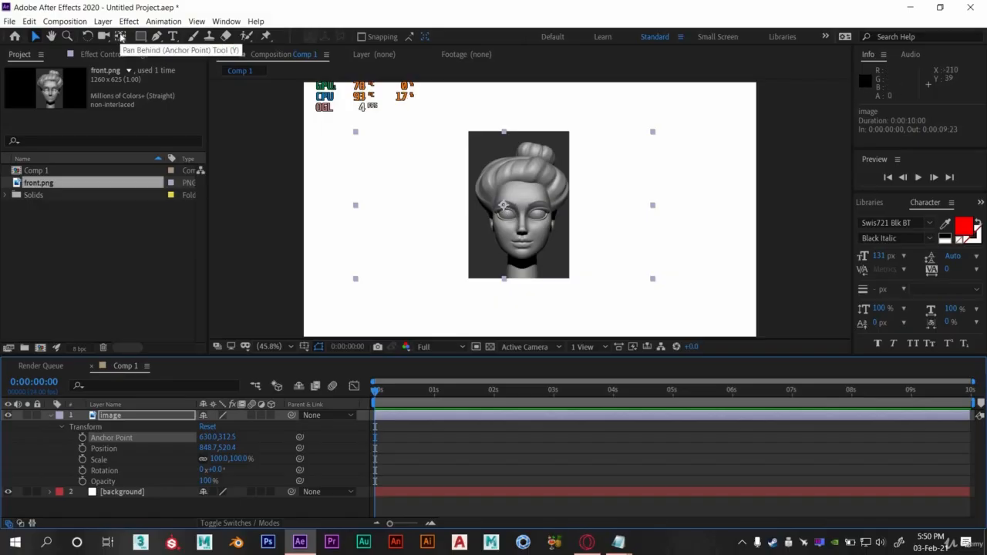
# - Move the layer's anchor point to the centre of the face between the eyes with the Pan Behind tool
pyautogui.click(122, 38)
pyautogui.moveTo(503, 206); pyautogui.dragTo(531, 245)
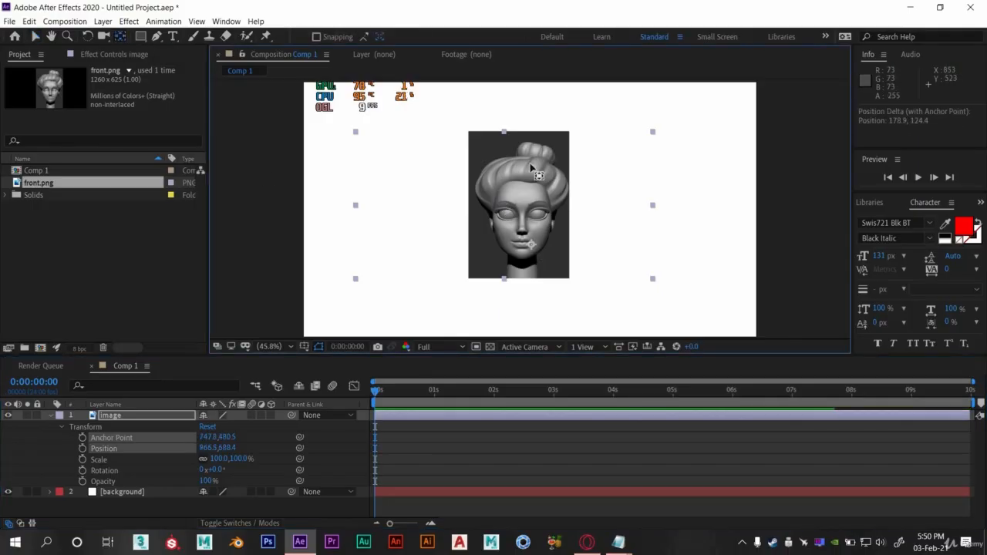
pyautogui.moveTo(530, 164); pyautogui.dragTo(521, 208)
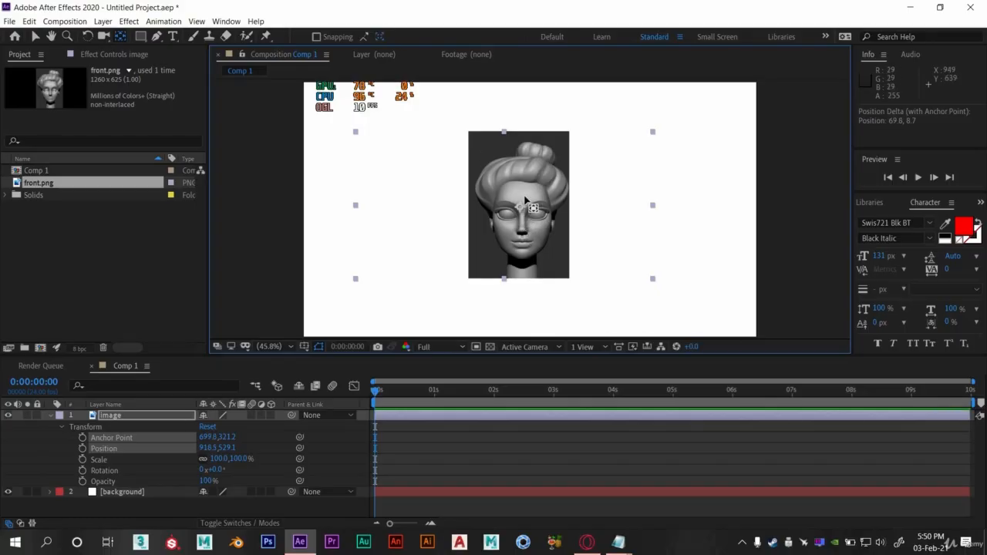
pyautogui.moveTo(521, 210); pyautogui.dragTo(522, 207)
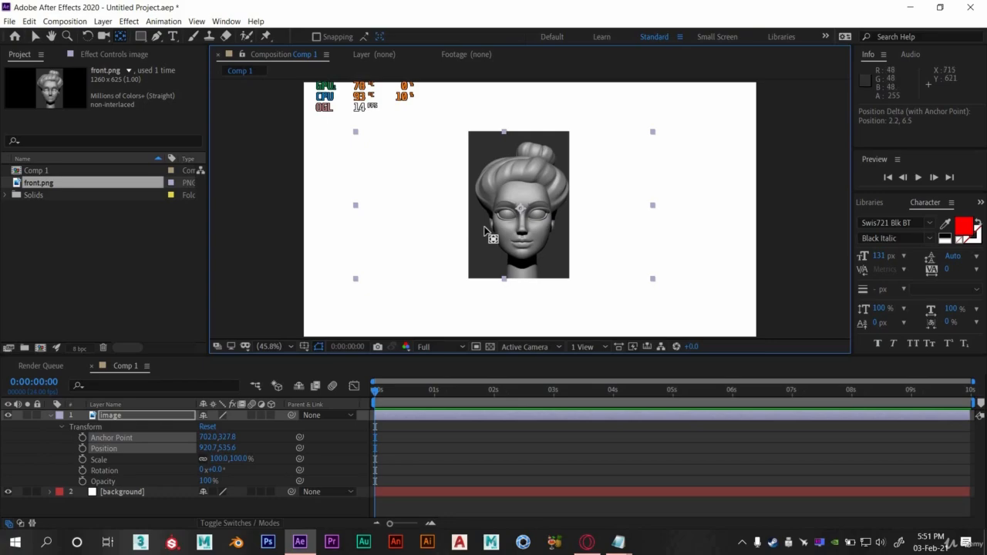
pyautogui.click(35, 37)
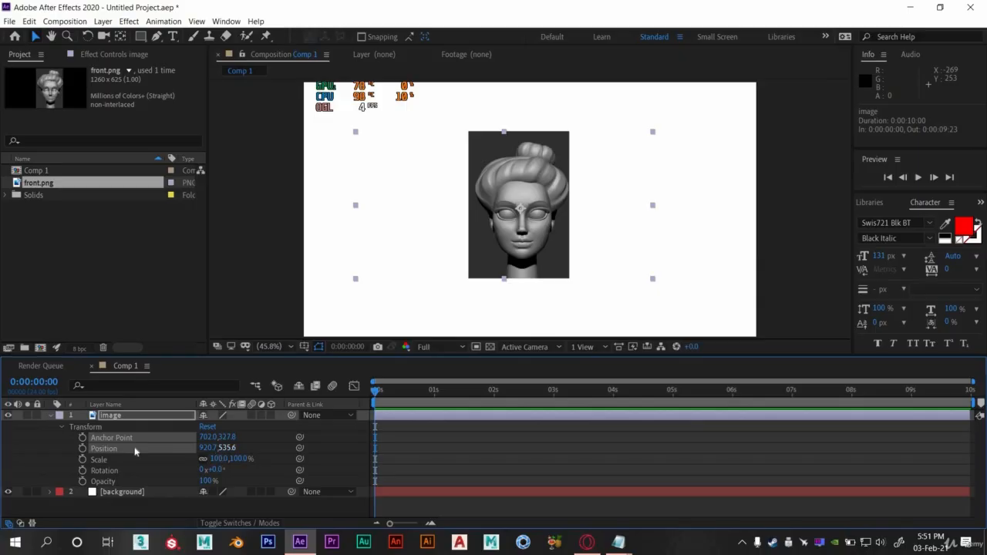
# - Move the image to the composition's left edge and set a Position keyframe at 0:00:00:00
pyautogui.moveTo(560, 246); pyautogui.dragTo(468, 226)
pyautogui.moveTo(673, 249); pyautogui.dragTo(349, 266)
pyautogui.moveTo(406, 397); pyautogui.dragTo(359, 394)
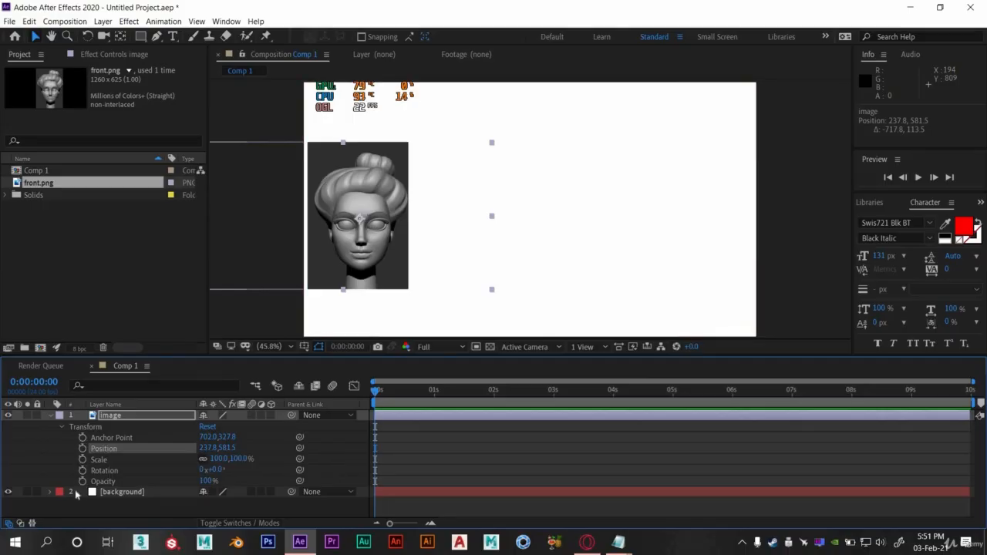
pyautogui.click(82, 450)
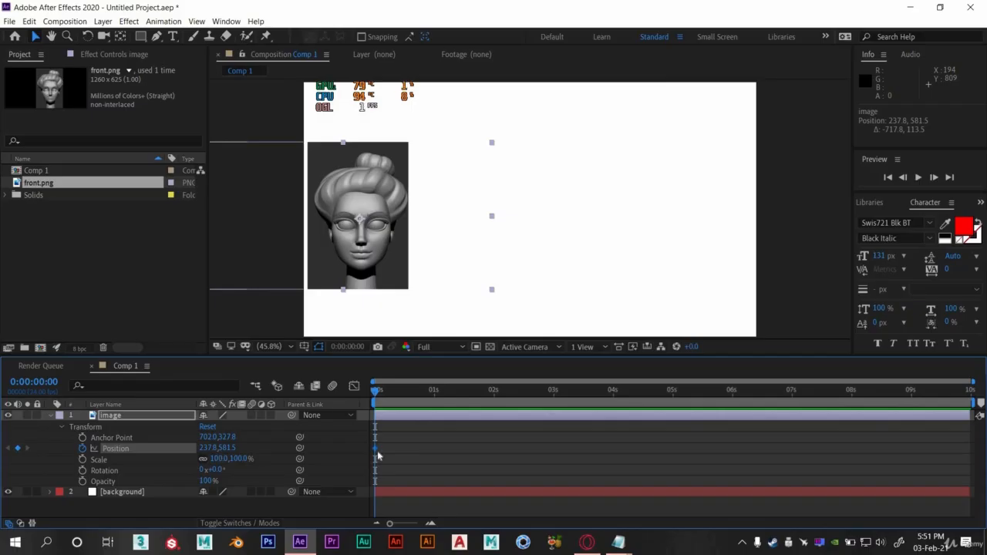
# - At 0:00:01:00, move the image to the composition's right edge to add a second Position keyframe
pyautogui.click(378, 391)
pyautogui.moveTo(423, 395); pyautogui.dragTo(436, 393)
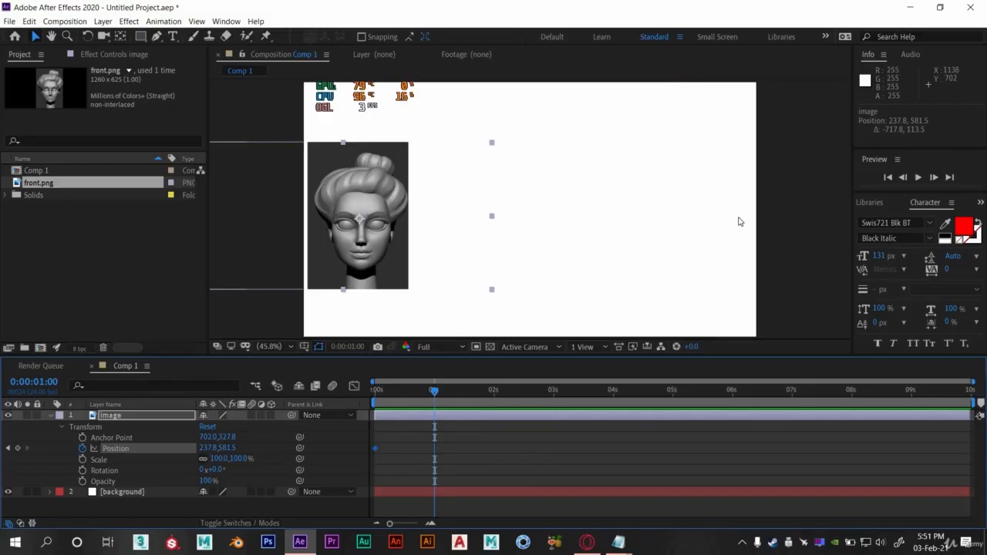
pyautogui.moveTo(351, 245); pyautogui.dragTo(693, 264)
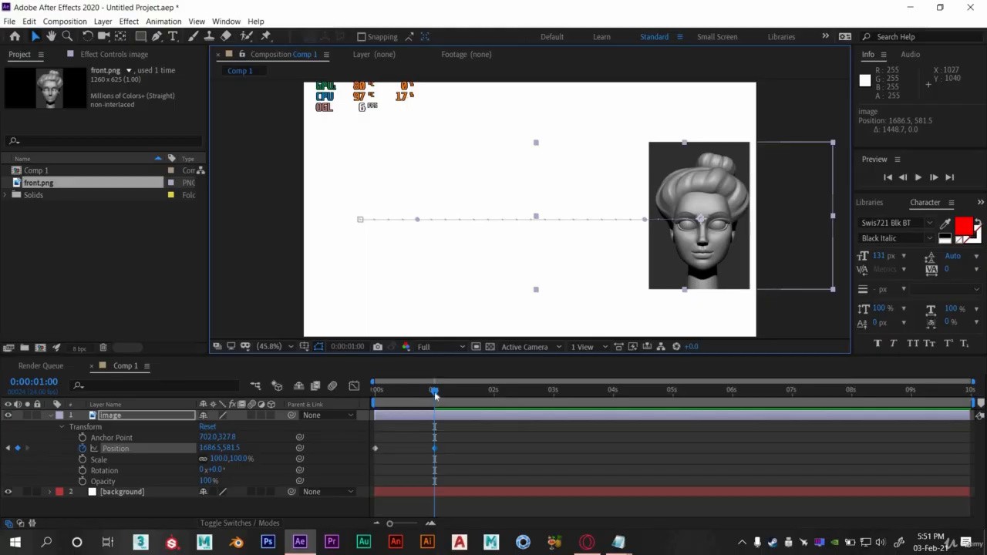
# - Return to the start and preview the sliding animation
pyautogui.moveTo(434, 392); pyautogui.dragTo(378, 411)
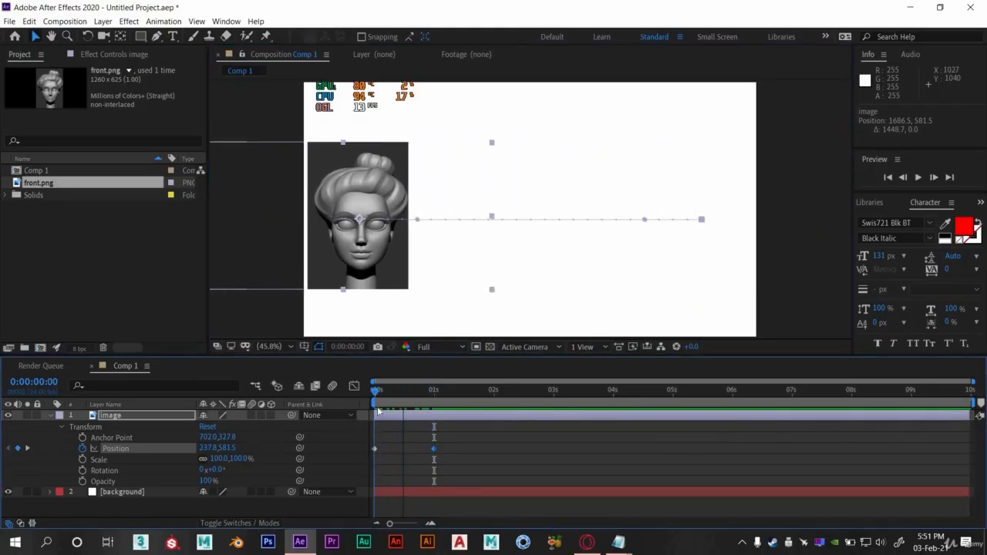
pyautogui.press('space')
pyautogui.press('space')
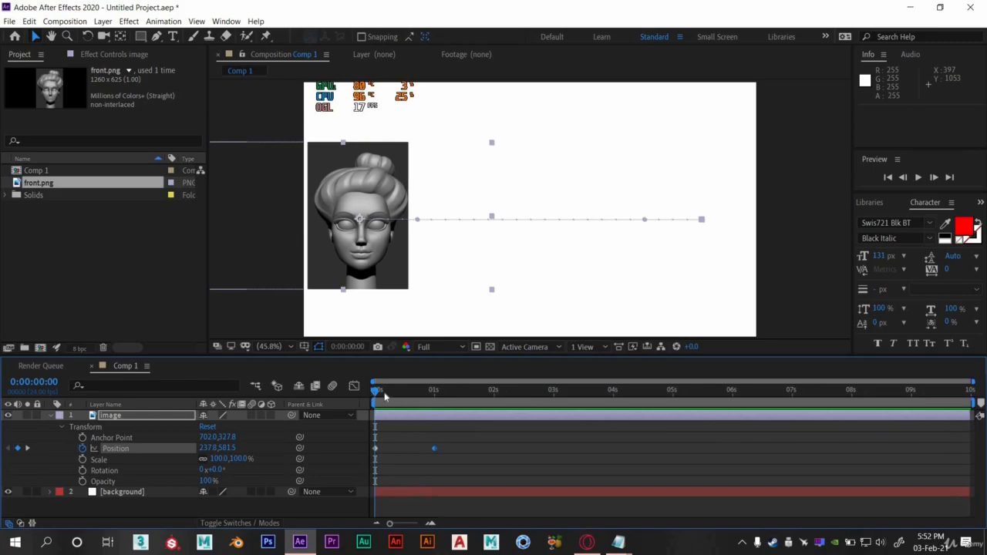
pyautogui.press('space')
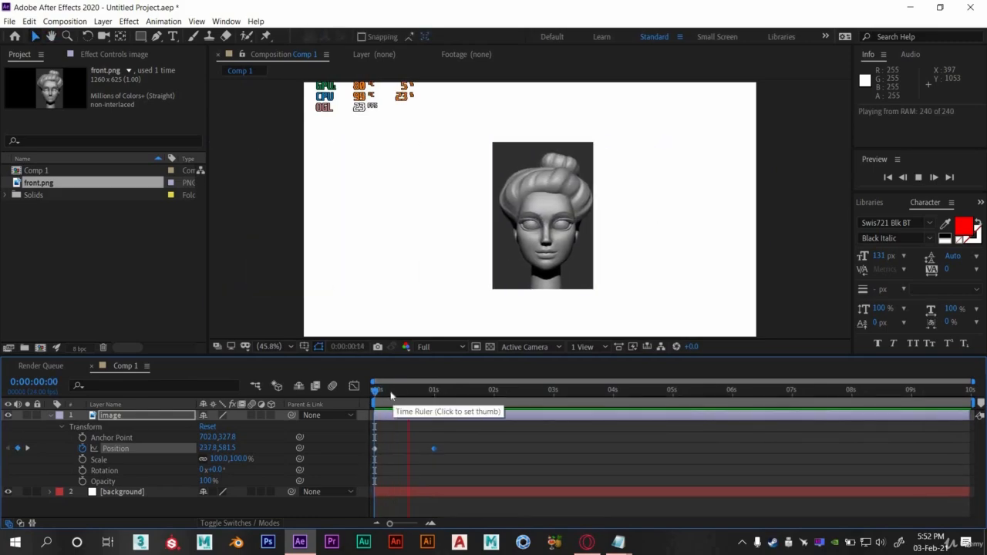
pyautogui.click(917, 177)
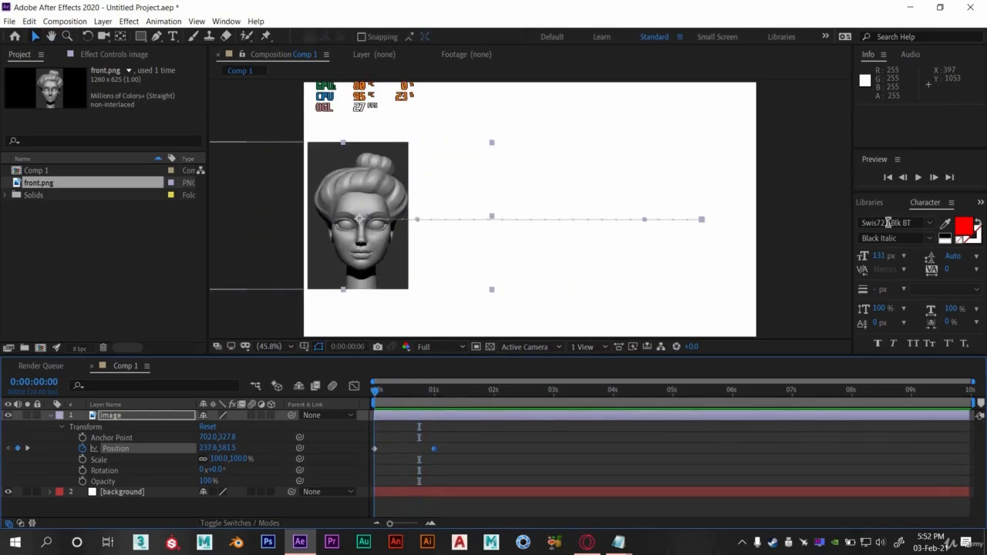
pyautogui.click(918, 177)
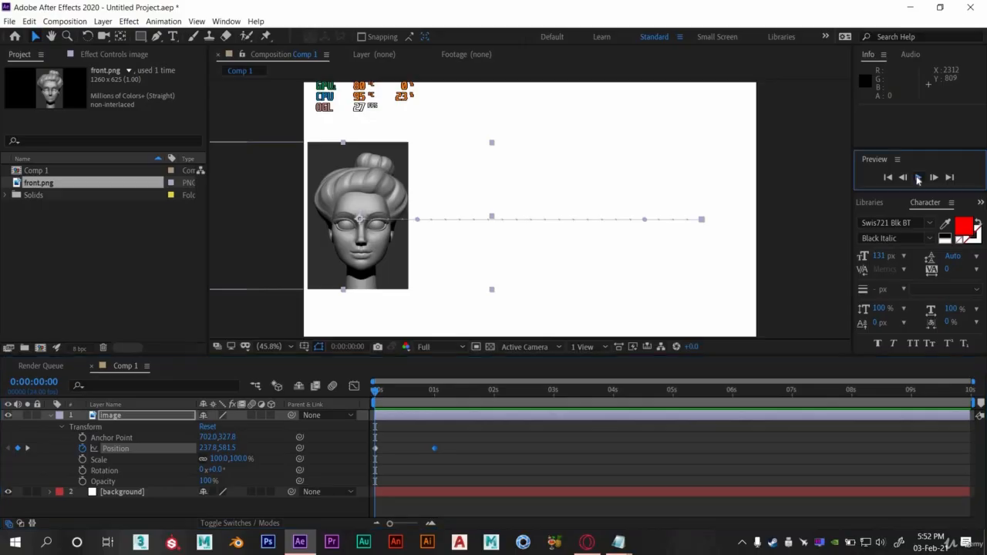
pyautogui.click(918, 177)
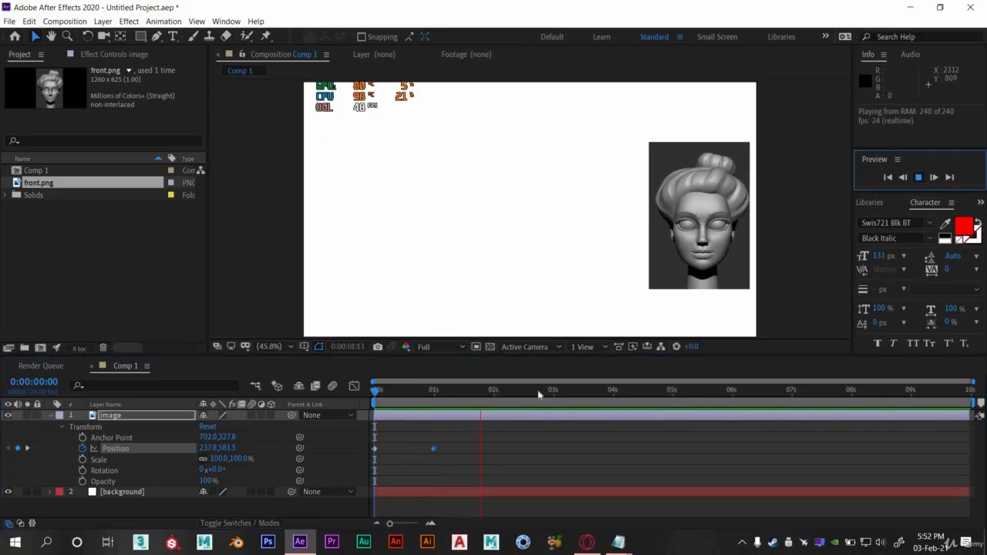
pyautogui.click(376, 390)
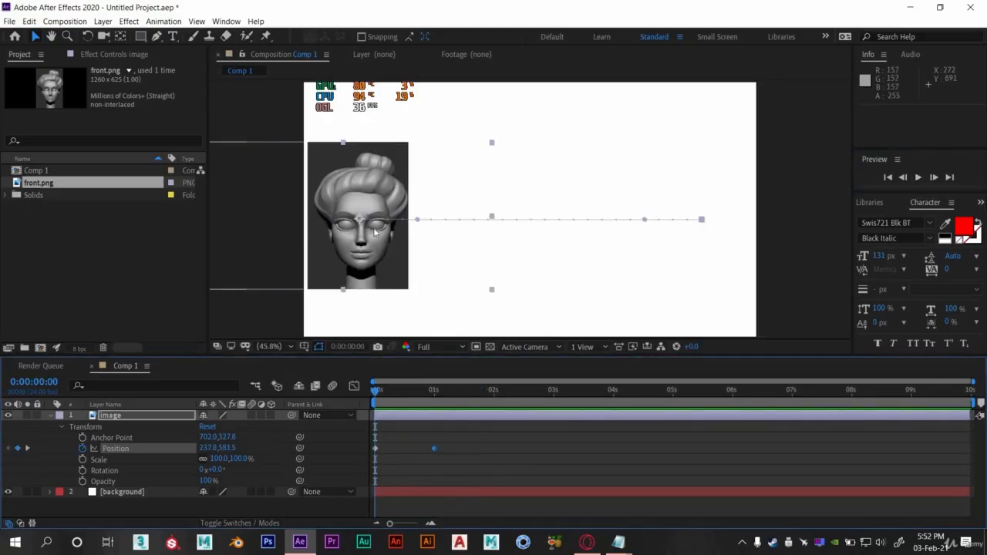
pyautogui.press('space')
pyautogui.press('space')
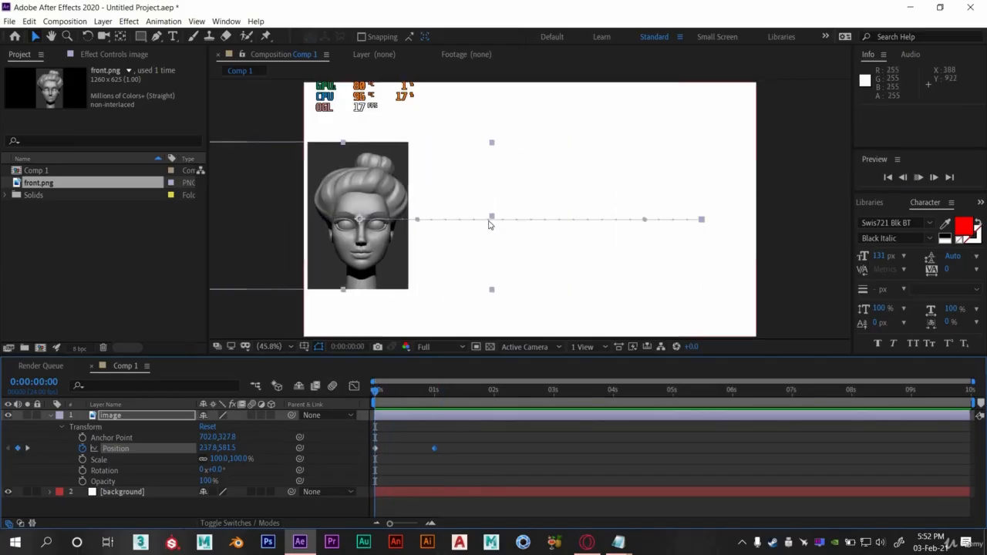
pyautogui.press('space')
pyautogui.press('space')
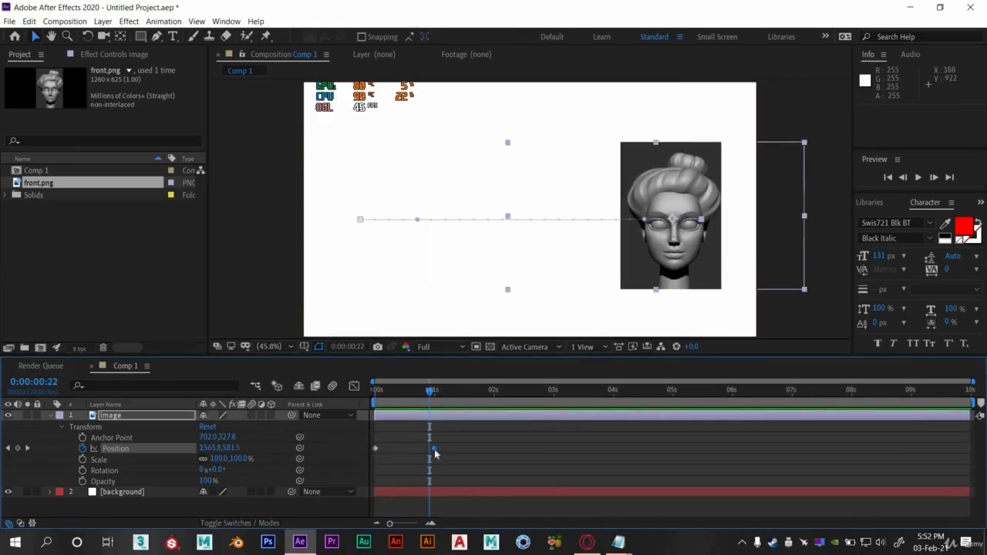
# - Move the second Position keyframe to 0:00:02:01 and preview the slower slide from the start
pyautogui.moveTo(448, 441); pyautogui.dragTo(421, 462)
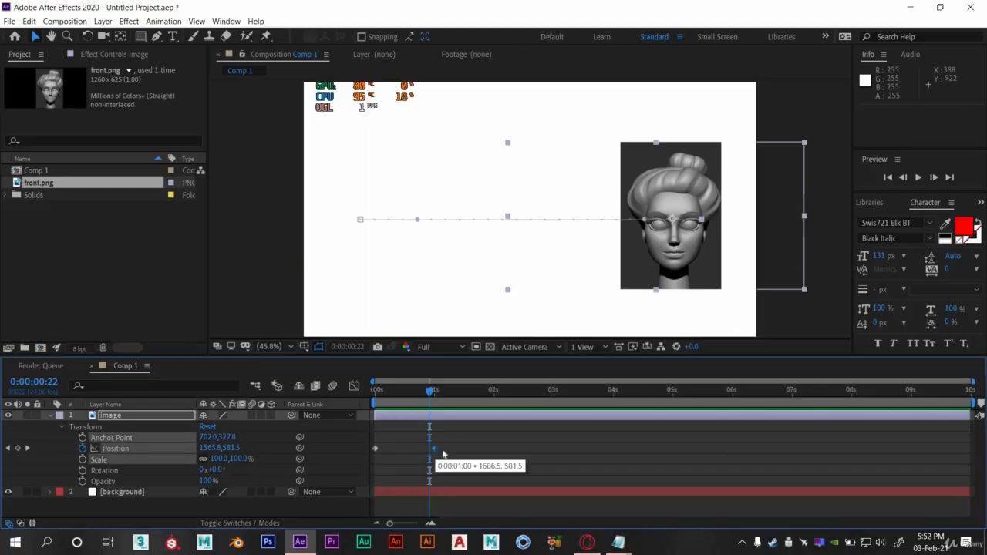
pyautogui.moveTo(444, 455); pyautogui.dragTo(497, 452)
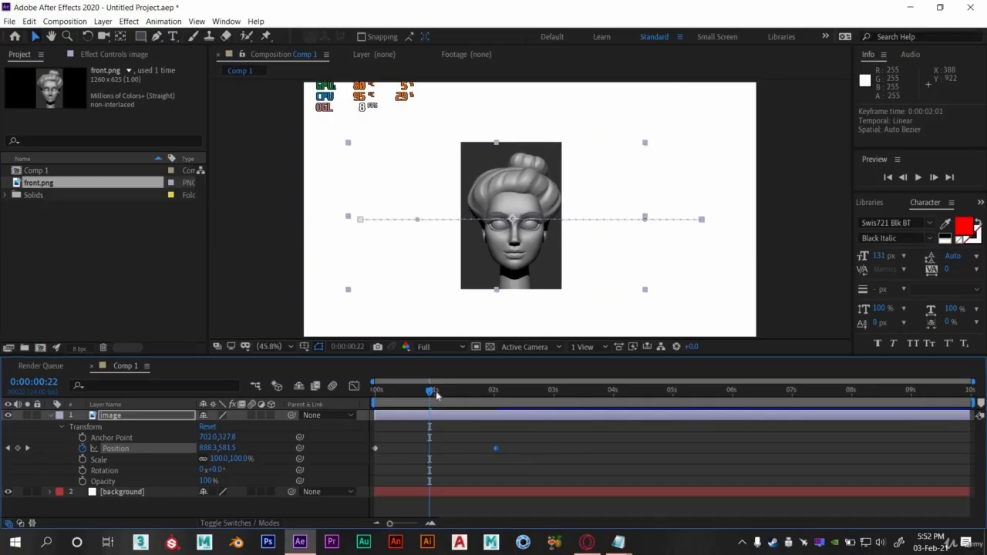
pyautogui.press('Home')
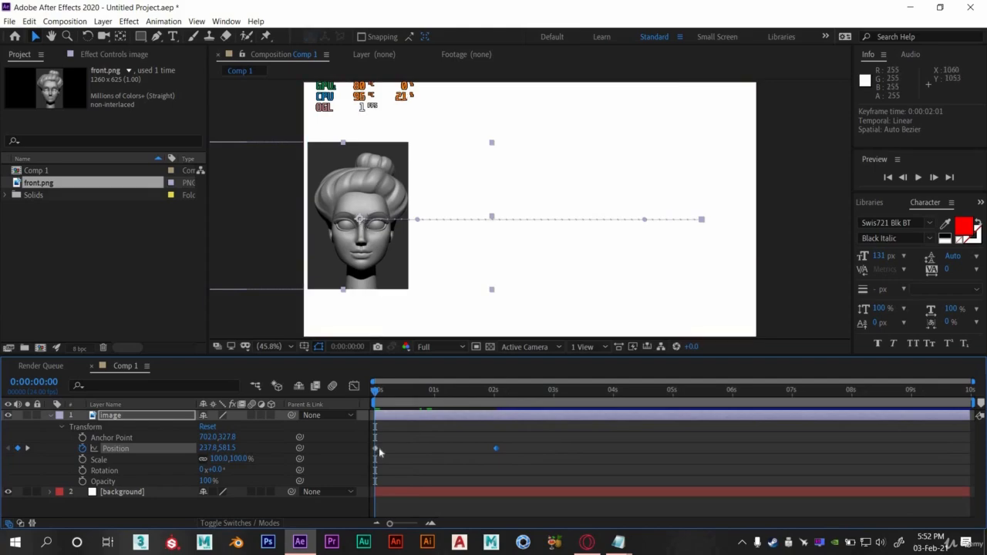
pyautogui.press('space')
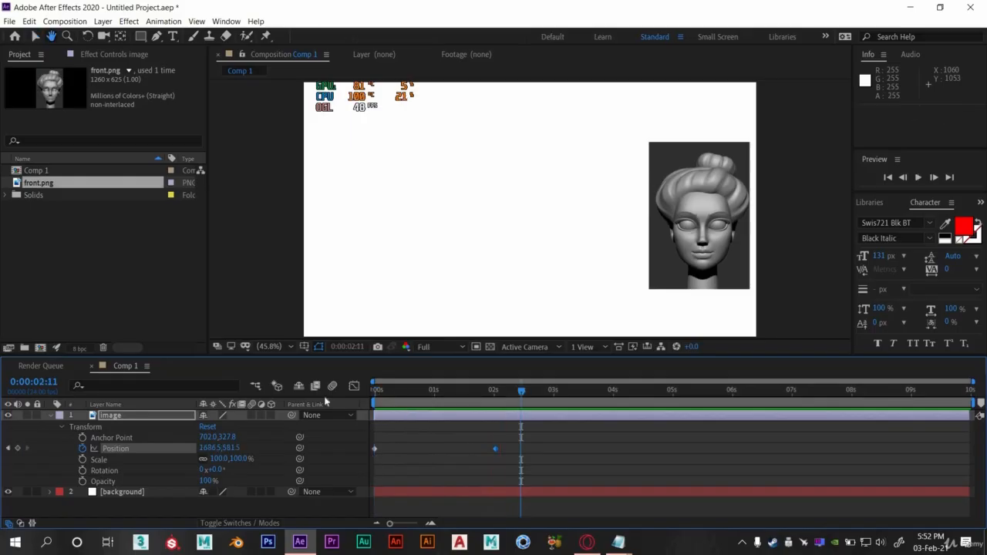
# - Preview the sliding Position animation again from the start
pyautogui.press('space')
pyautogui.press('space')
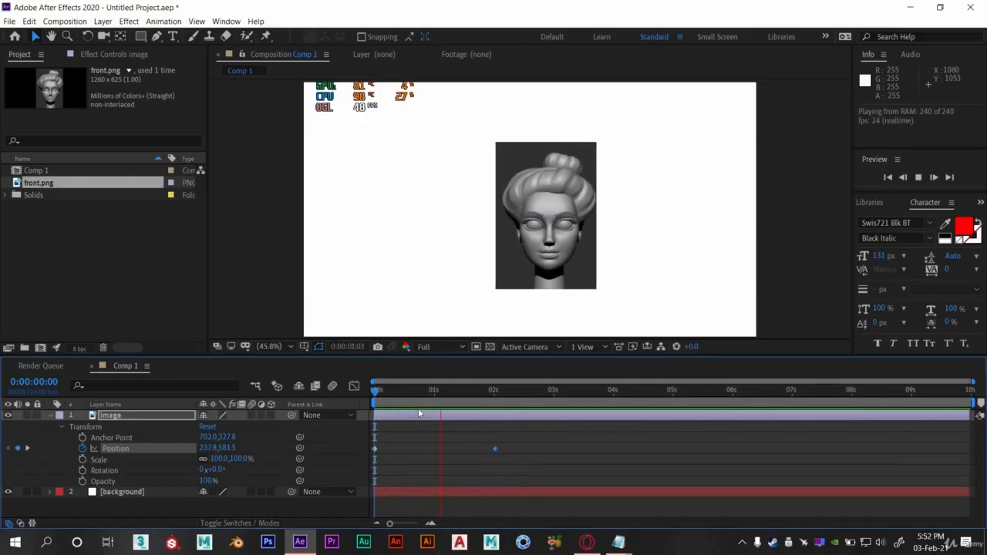
pyautogui.press('space')
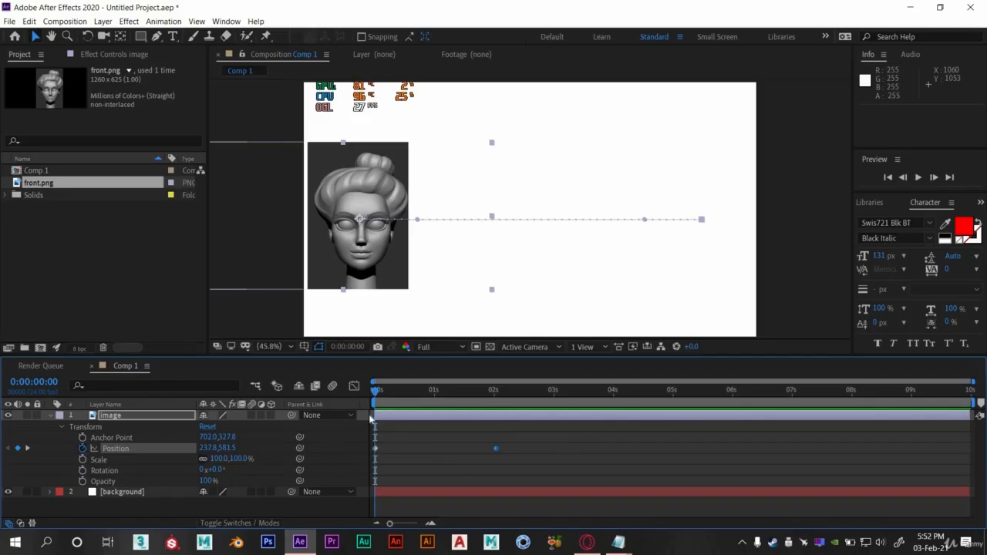
# - Turn off Position animation to delete both Position keyframes, then preview the composition
pyautogui.click(82, 448)
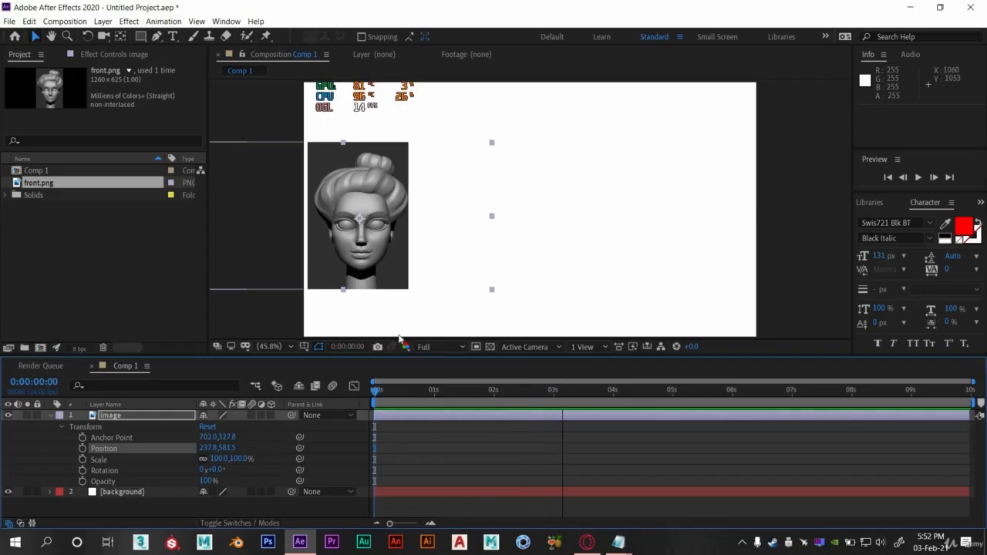
pyautogui.press('space')
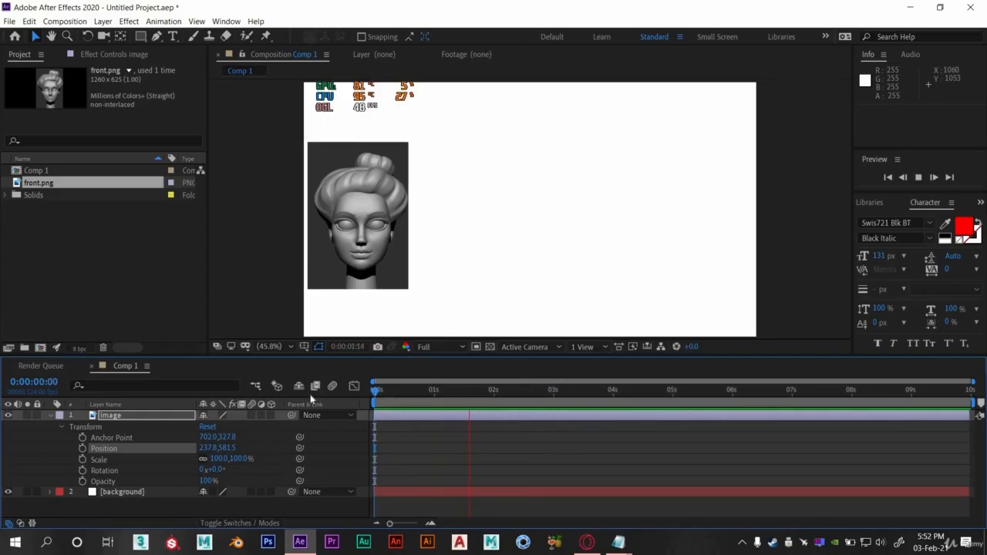
pyautogui.press('space')
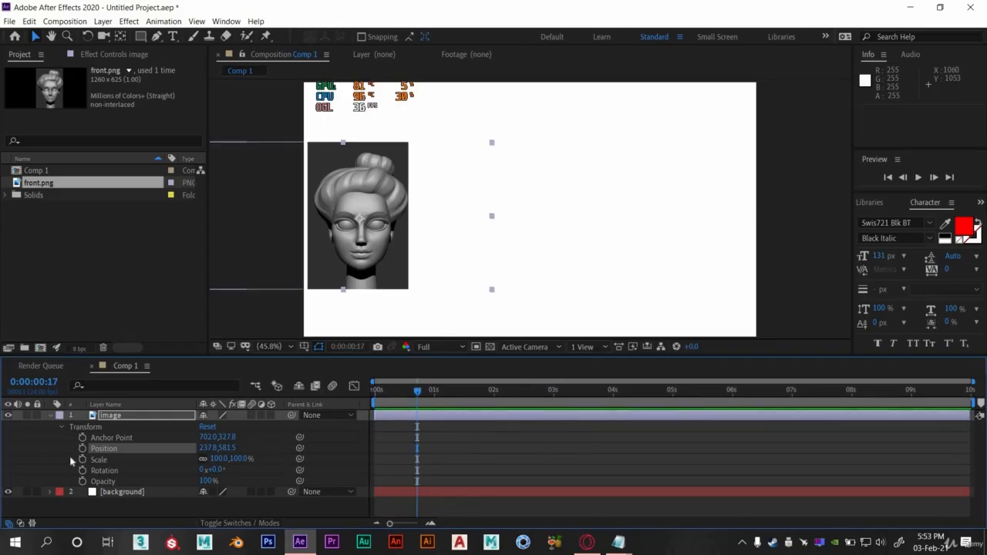
# - Start Scale keyframing at 0:00:00:00 and scale the image to 165% at 0:00:01:00
pyautogui.click(115, 461)
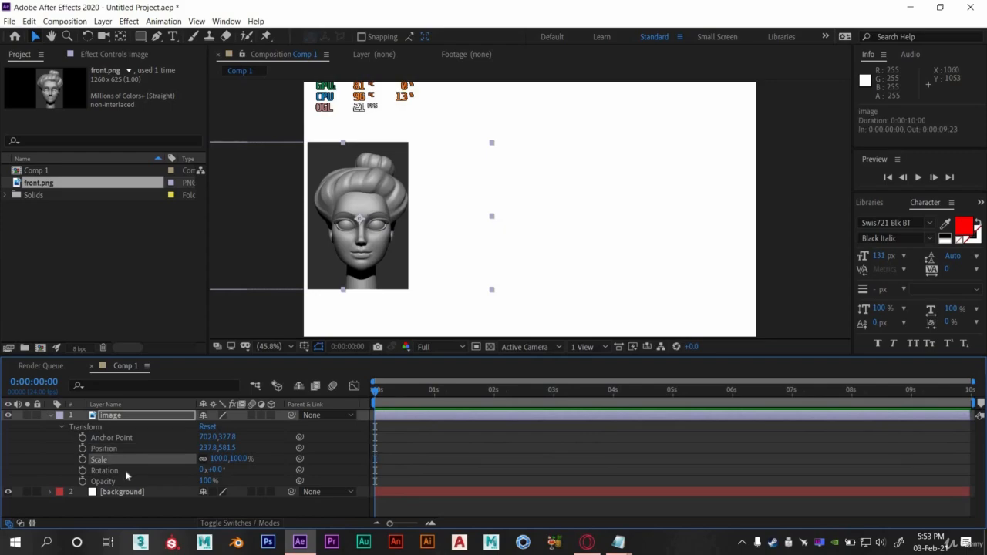
pyautogui.click(83, 459)
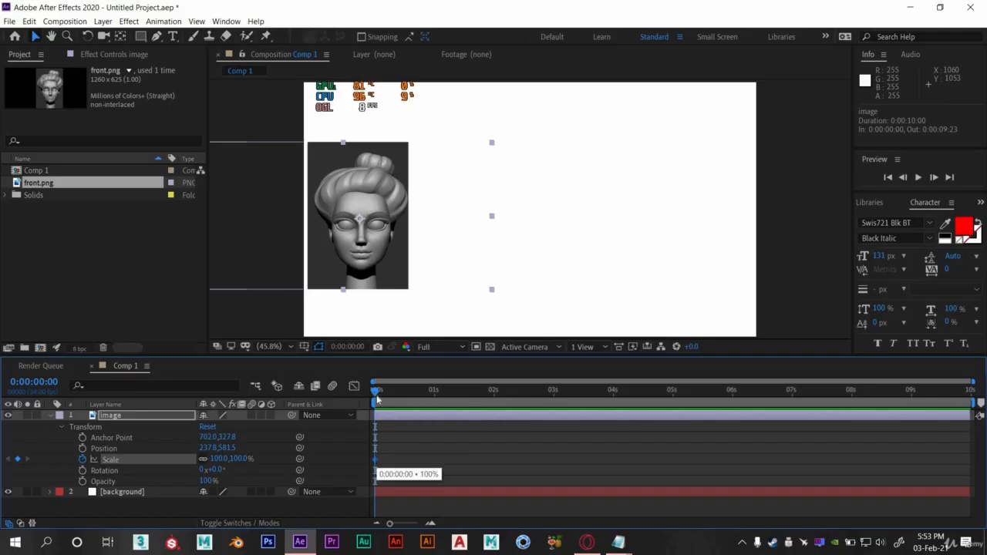
pyautogui.moveTo(376, 390); pyautogui.dragTo(437, 404)
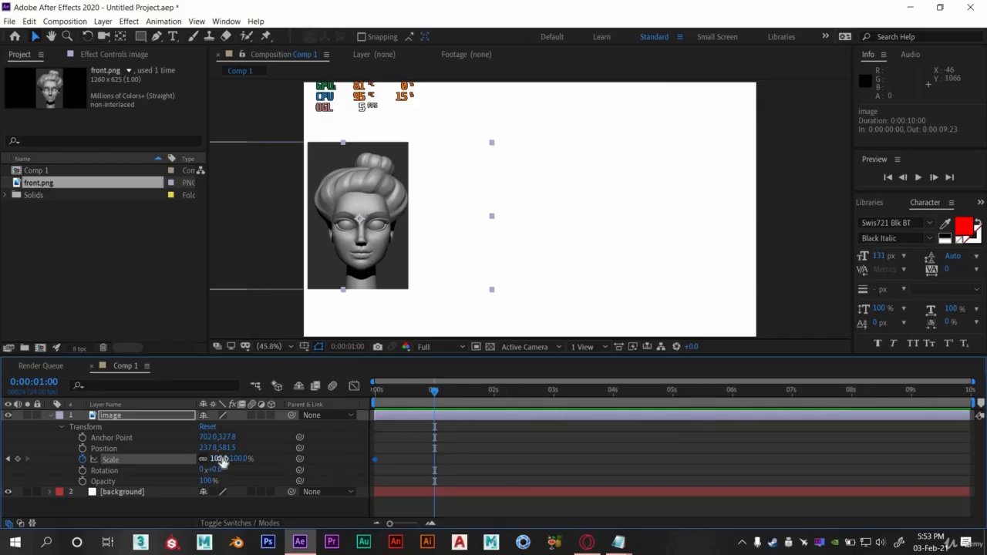
pyautogui.moveTo(224, 458); pyautogui.dragTo(264, 459)
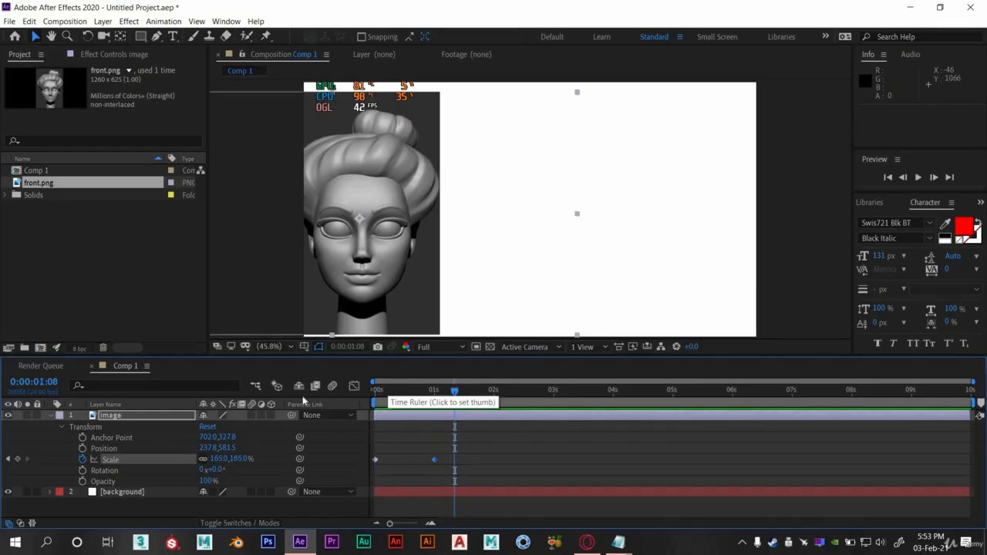
# - Shift both Scale keyframes to 0:00:01:01 and 0:00:02:01, jump to the first one, and preview the scaling
pyautogui.press('space')
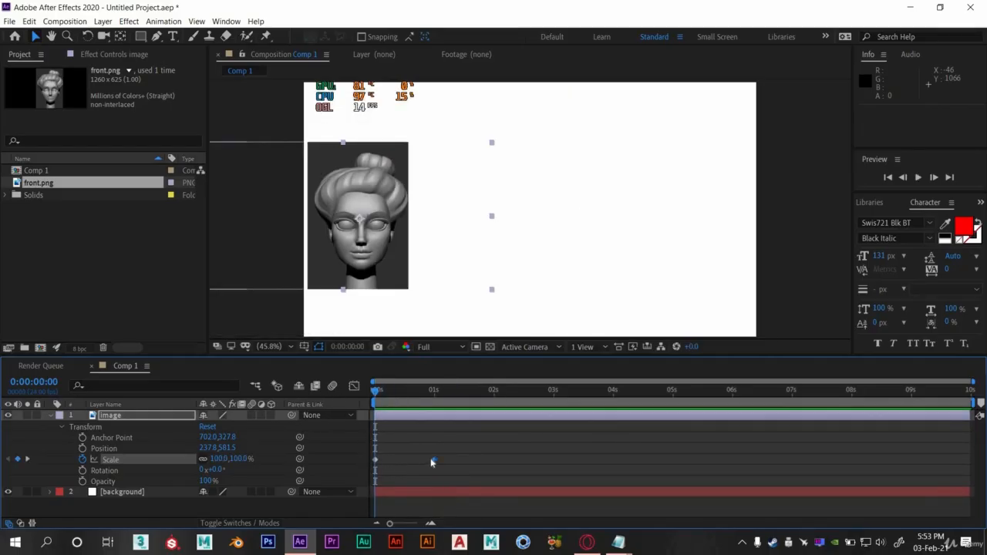
pyautogui.moveTo(448, 455)
pyautogui.mouseDown()
pyautogui.moveTo(368, 467)
pyautogui.moveTo(436, 464)
pyautogui.mouseUp()
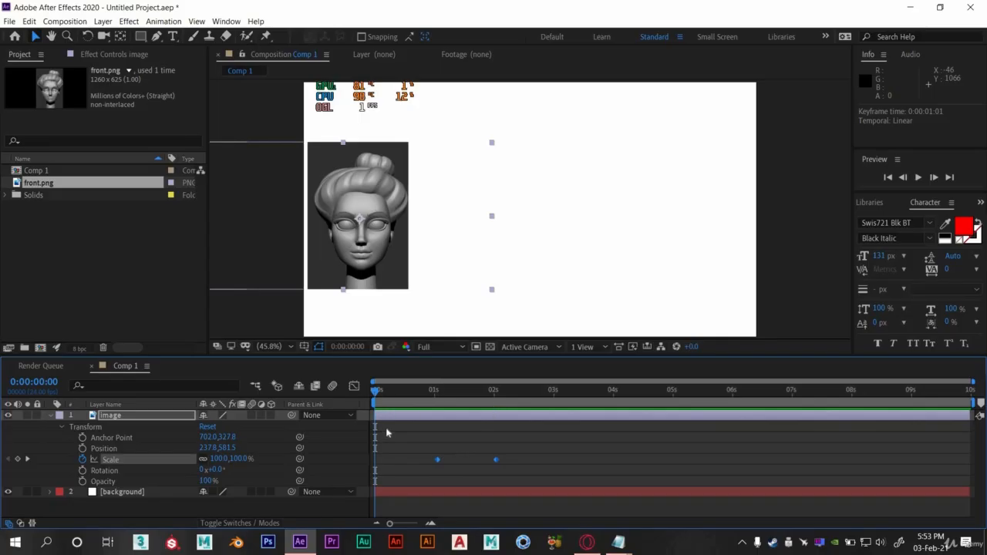
pyautogui.click(445, 471)
pyautogui.press('k')
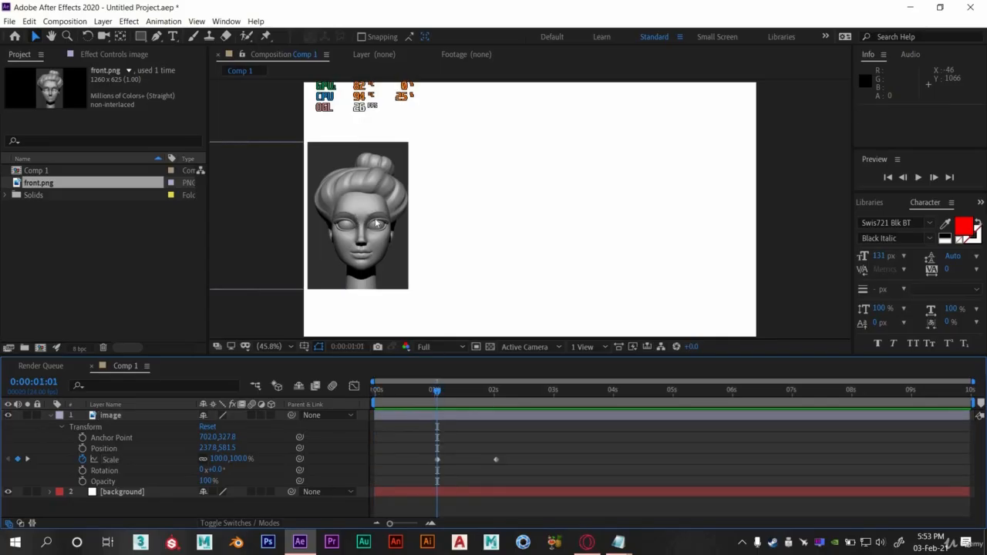
pyautogui.press('space')
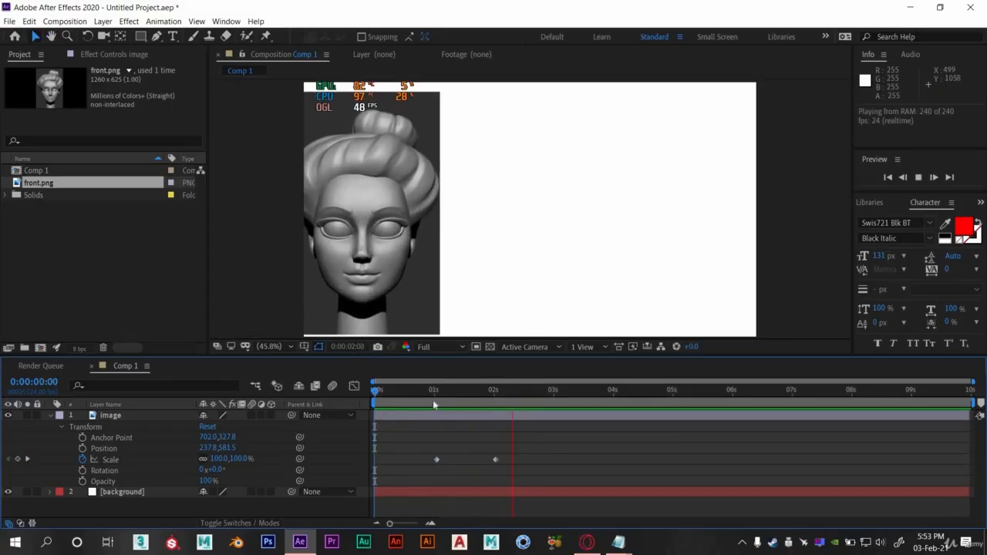
pyautogui.press('space')
# - Move the image to the centre of the composition and preview the result
pyautogui.moveTo(383, 257); pyautogui.dragTo(548, 260)
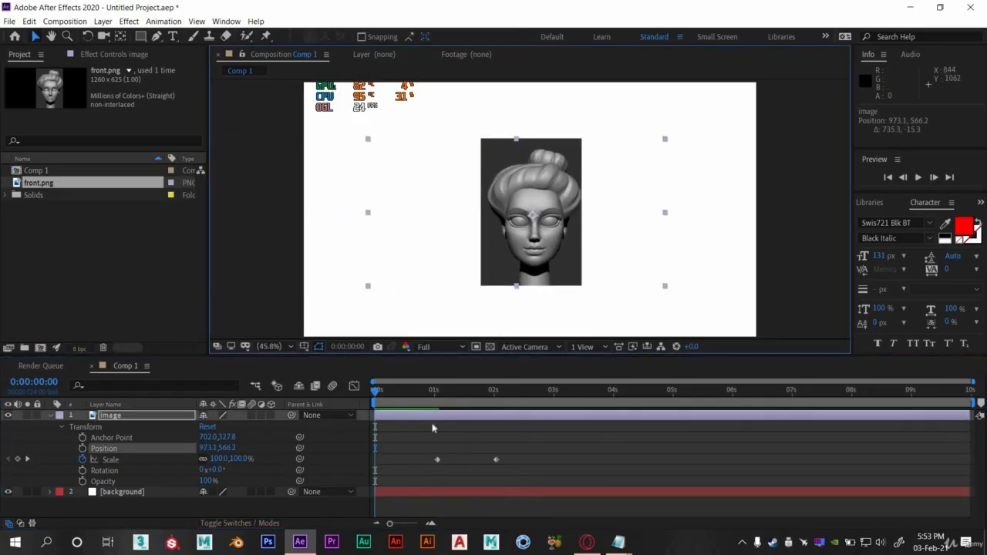
pyautogui.press('space')
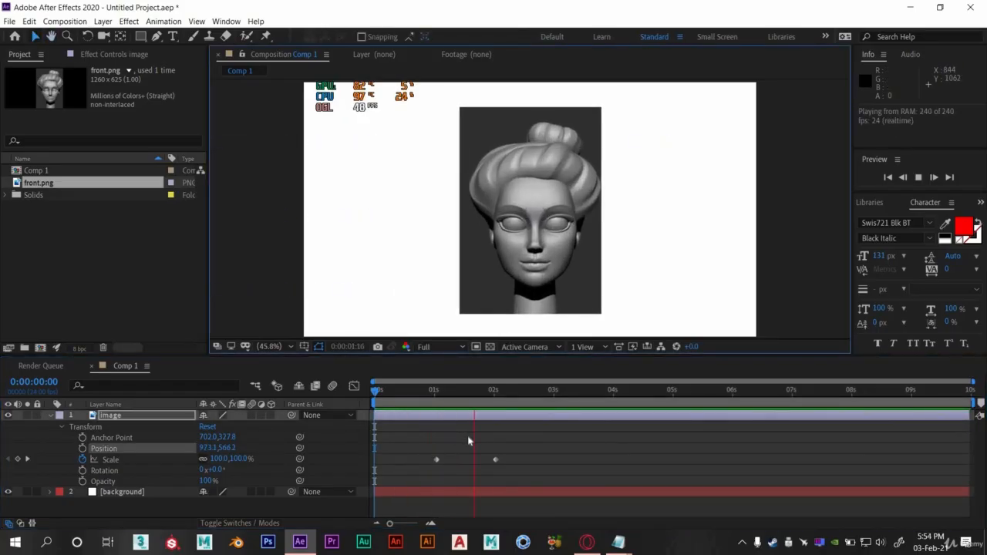
pyautogui.press('space')
# - Return to the start and turn off Scale animation to delete its keyframes
pyautogui.press('v')
pyautogui.press('Home')
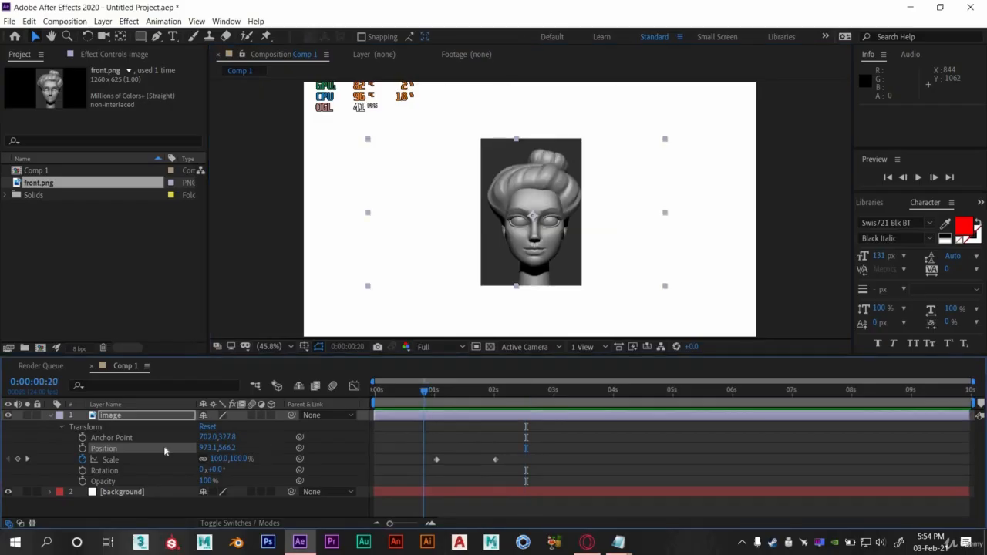
pyautogui.click(82, 460)
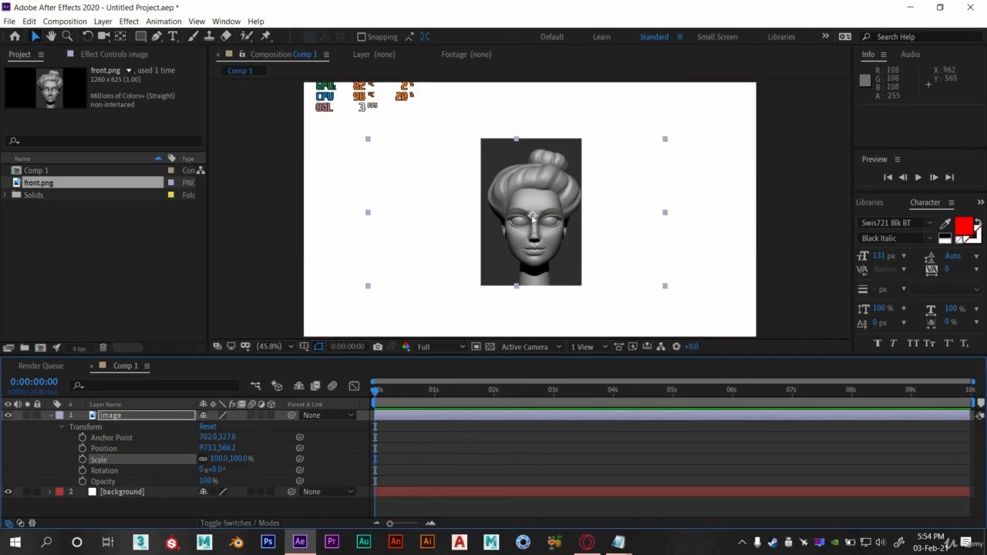
# - Animate Rotation with a keyframe at 0:00:01:01 and a 90° keyframe at 0:00:02:00, then preview it
pyautogui.click(82, 471)
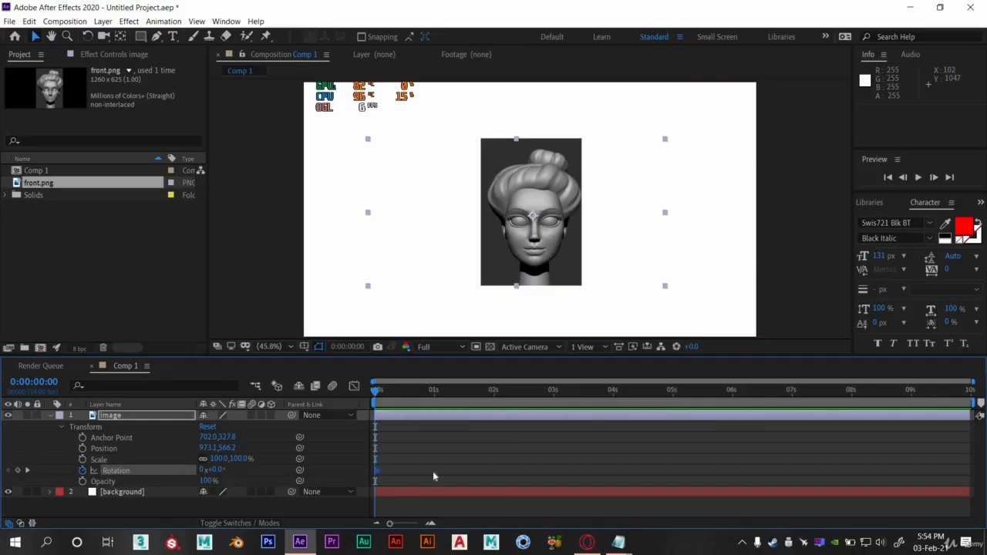
pyautogui.moveTo(375, 471); pyautogui.dragTo(437, 471)
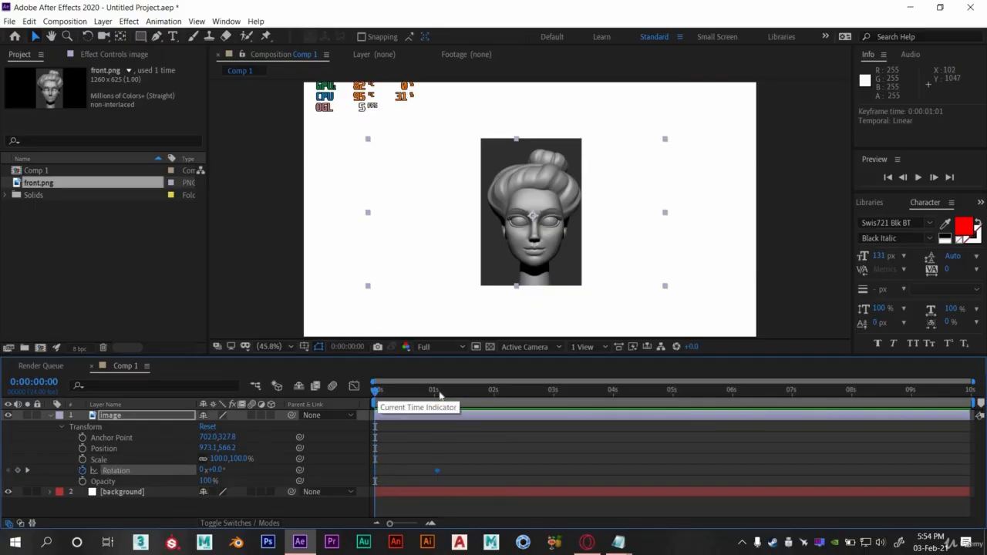
pyautogui.moveTo(377, 394); pyautogui.dragTo(494, 402)
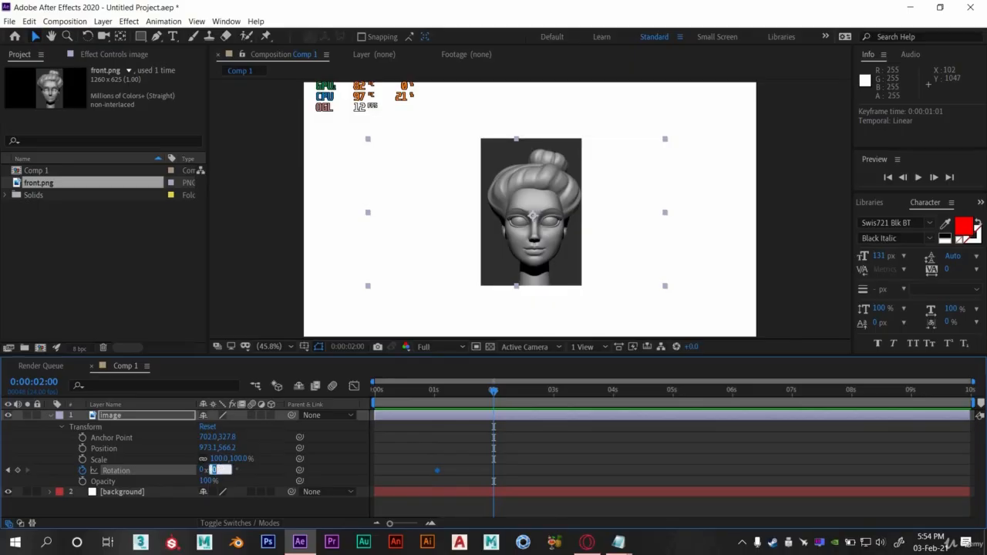
pyautogui.press('Return')
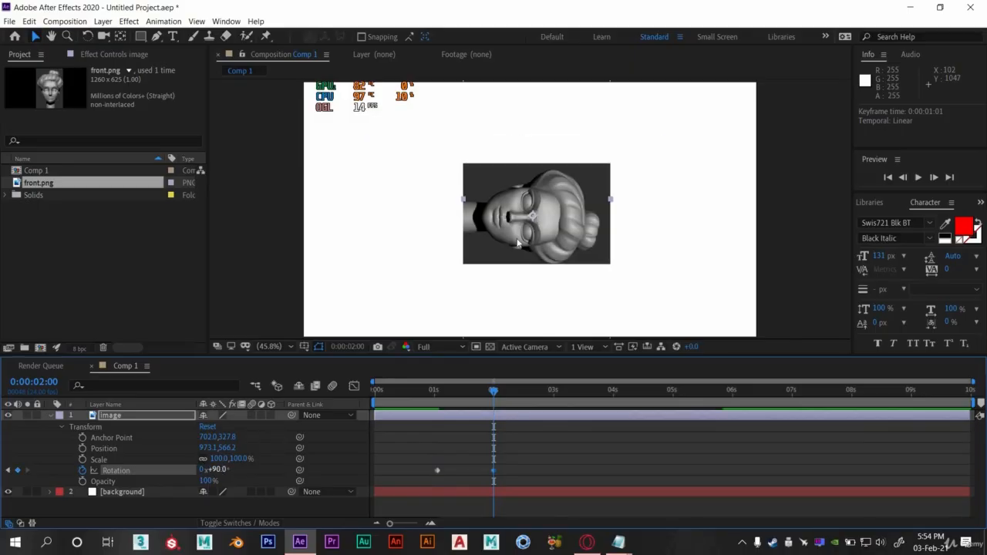
pyautogui.click(428, 396)
pyautogui.press('space')
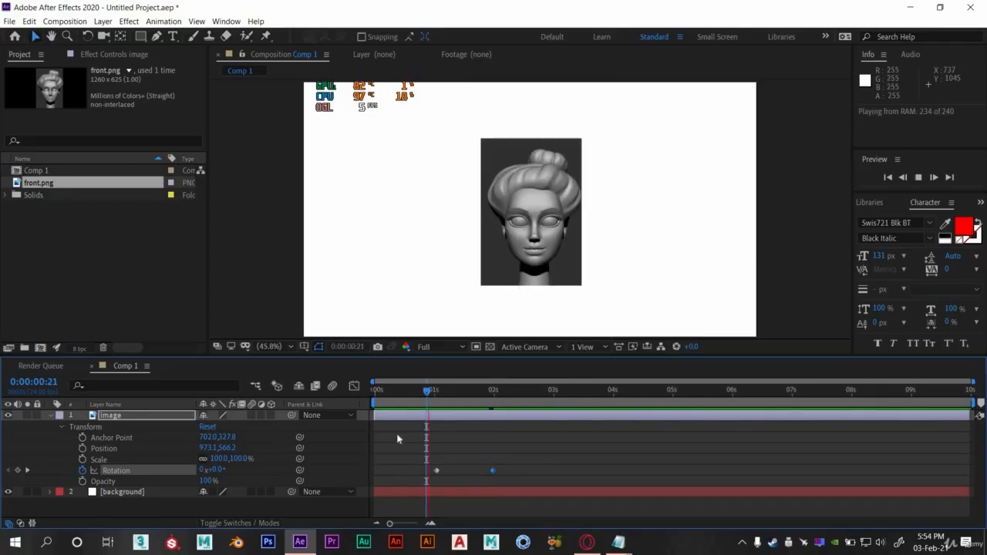
# - At 0:00:02:00, set the Rotation keyframe to two full revolutions (2x+0.0°)
pyautogui.click(434, 391)
pyautogui.moveTo(475, 399); pyautogui.dragTo(494, 397)
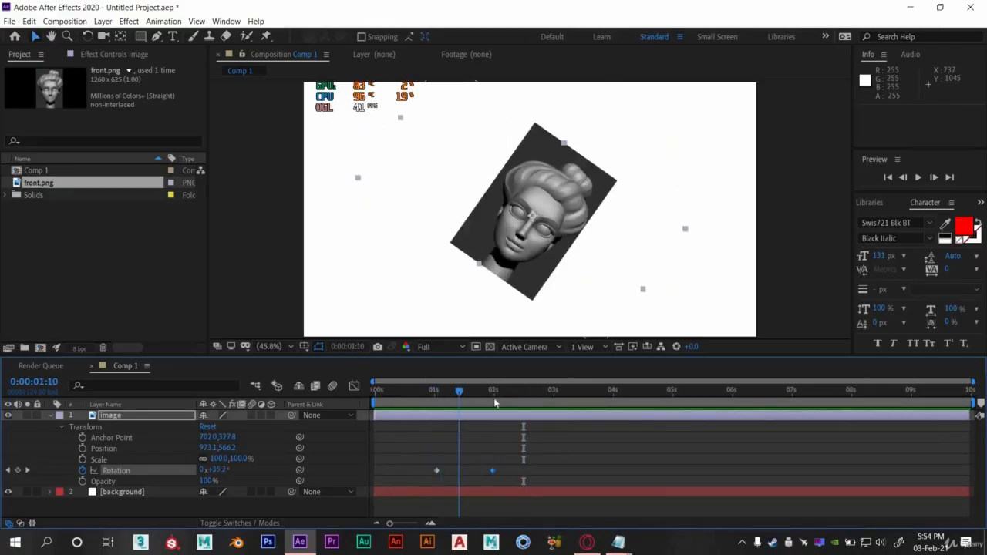
pyautogui.click(203, 470)
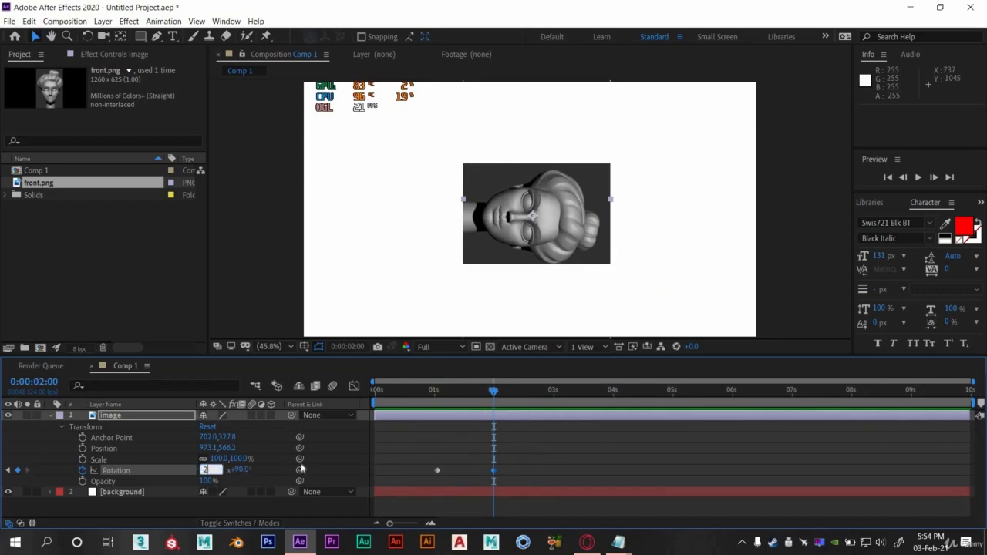
pyautogui.click(432, 397)
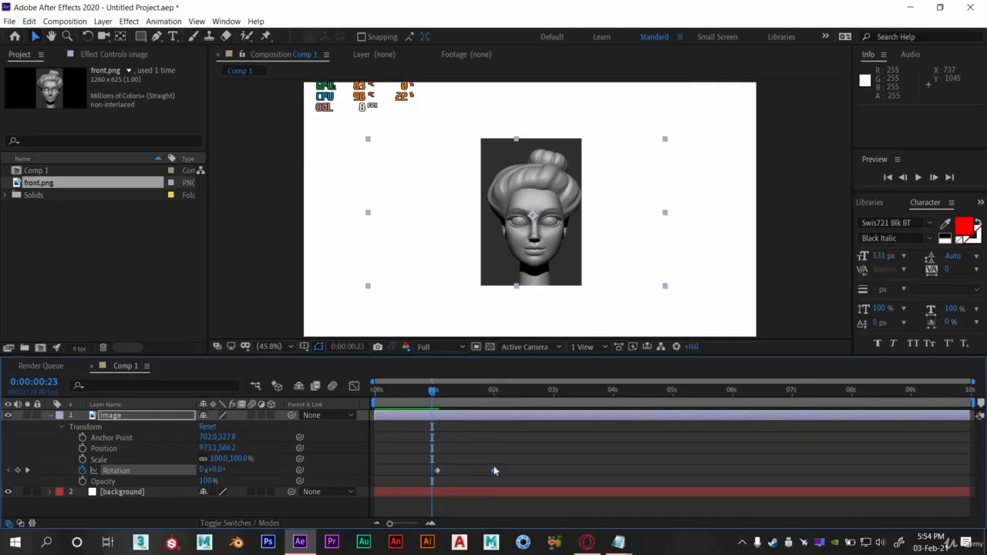
pyautogui.moveTo(494, 472)
pyautogui.moveTo(433, 396); pyautogui.dragTo(494, 396)
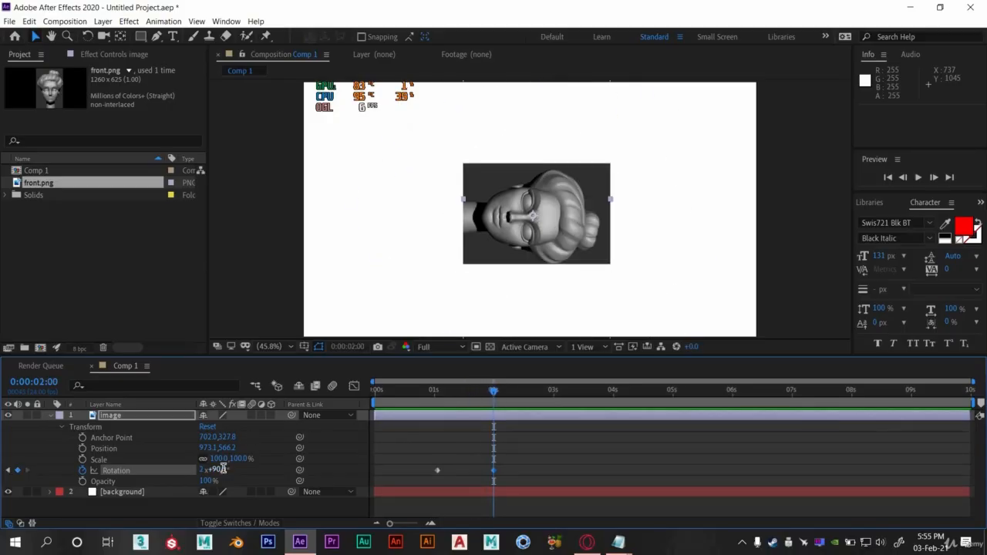
pyautogui.press('Return')
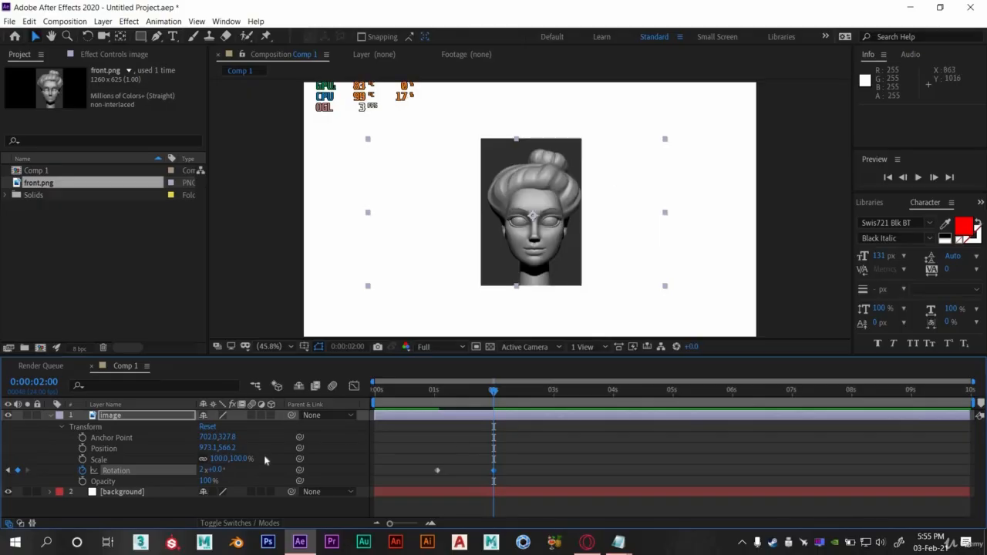
# - Preview the rotation animation from about one second in
pyautogui.click(433, 395)
pyautogui.press('space')
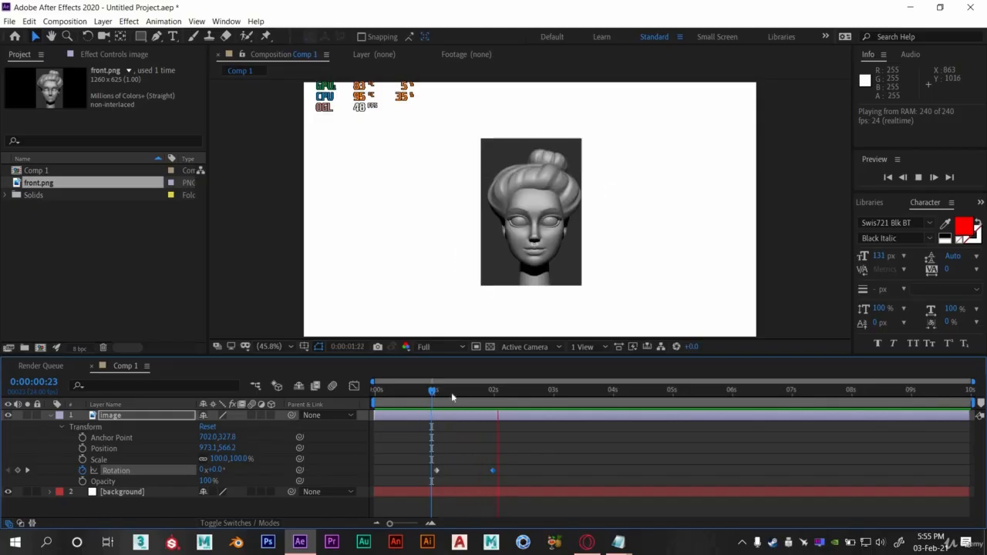
pyautogui.press('space')
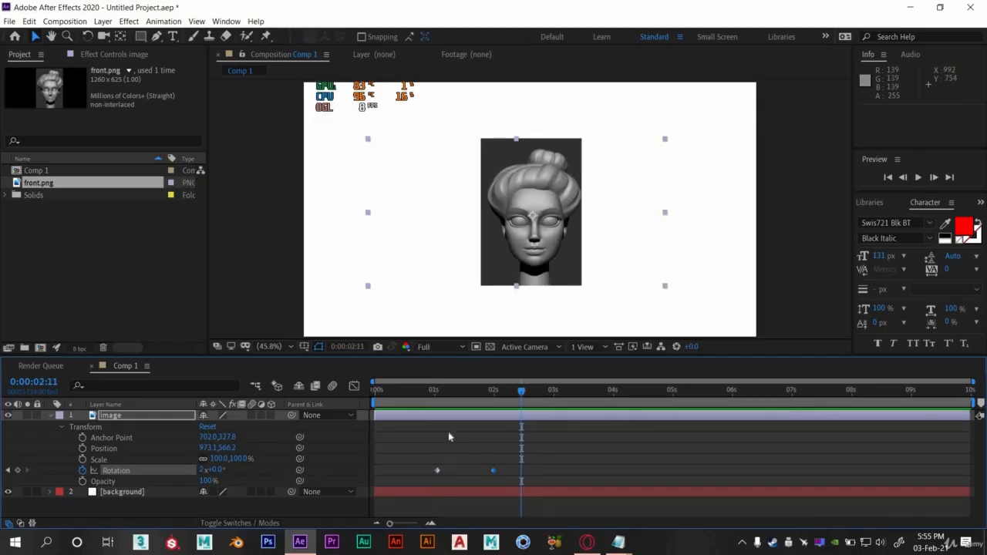
# - Move the first Rotation keyframe to 0:00:00:00 and preview the spin from the start
pyautogui.moveTo(437, 472); pyautogui.dragTo(375, 471)
pyautogui.click(376, 392)
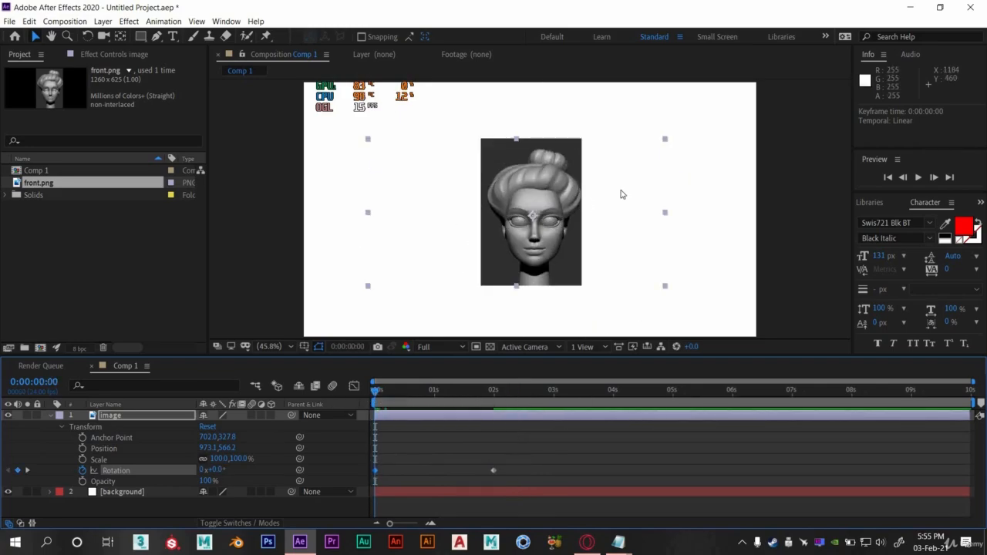
pyautogui.press('space')
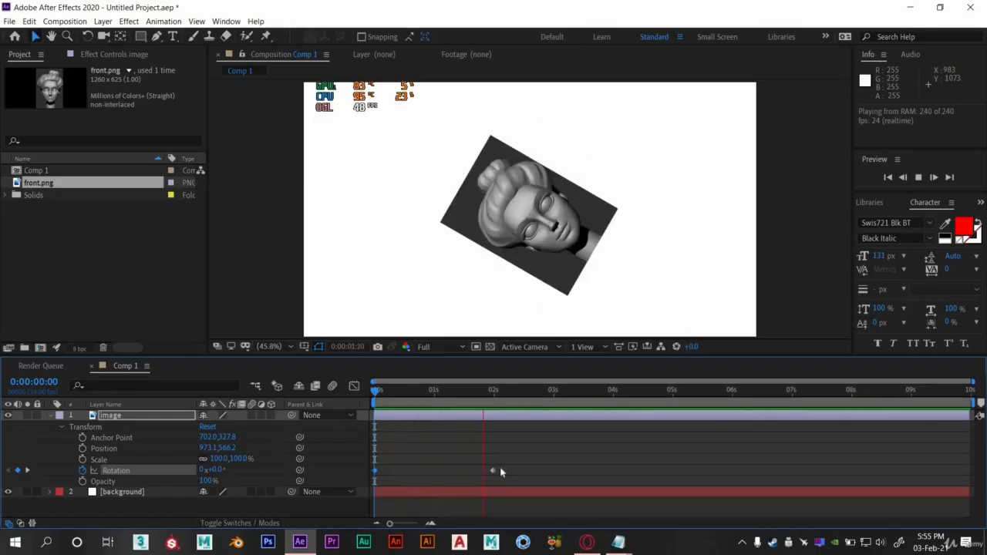
pyautogui.press('space')
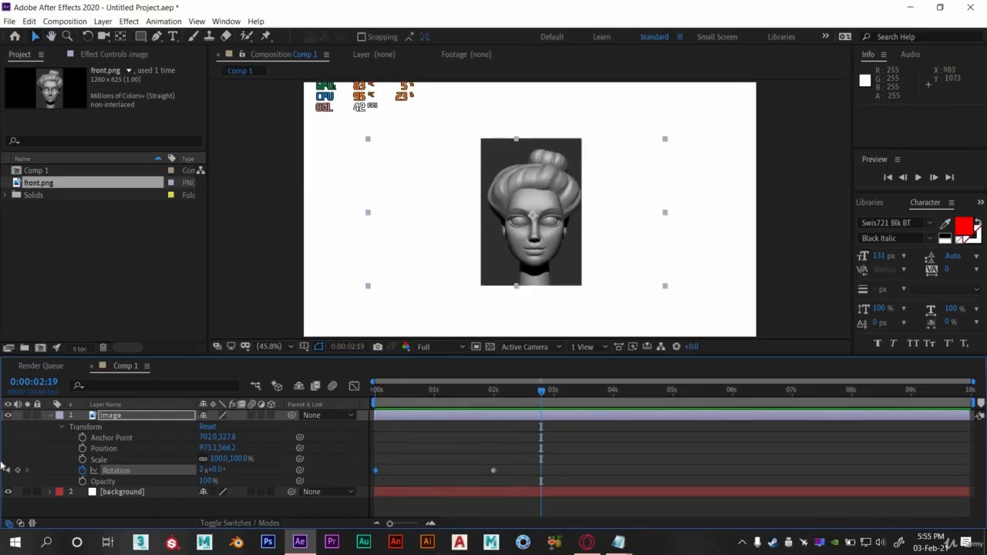
# - Remove all Rotation keyframes from the image layer and return to the start of the timeline
pyautogui.click(82, 469)
pyautogui.press('Home')
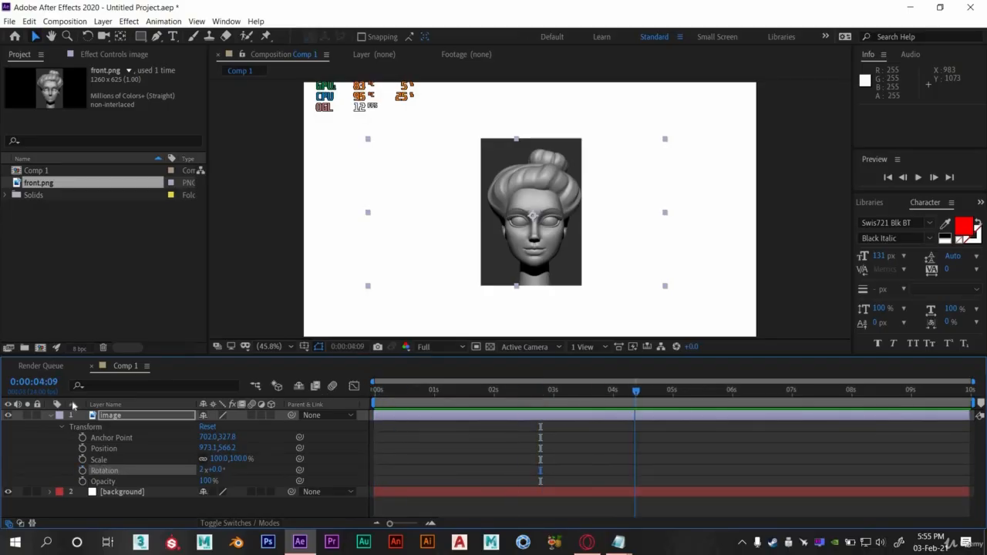
# - Add a Rotation keyframe at 0:00:01:00, then at 0:00:02:01 set Rotation to 1x+0.0°
pyautogui.click(117, 439)
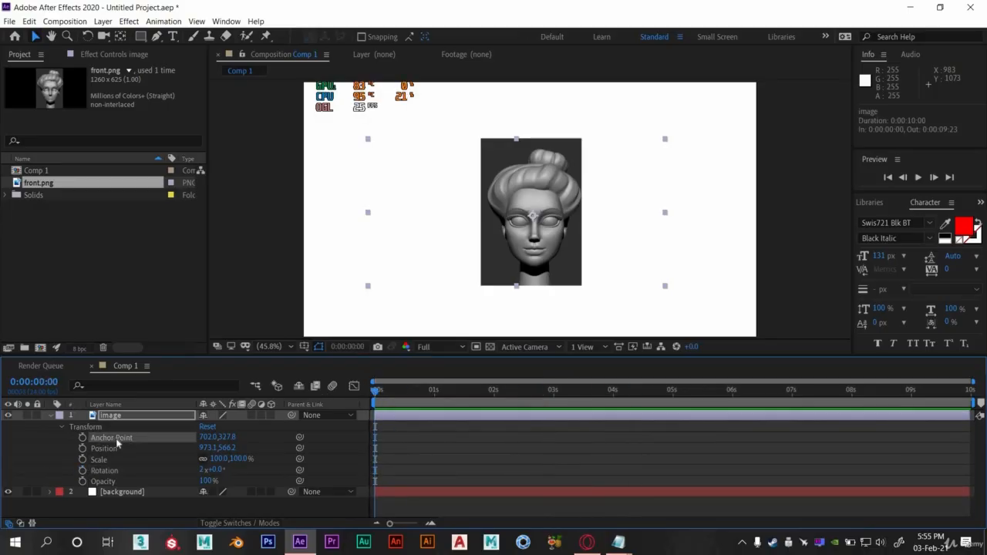
pyautogui.click(434, 398)
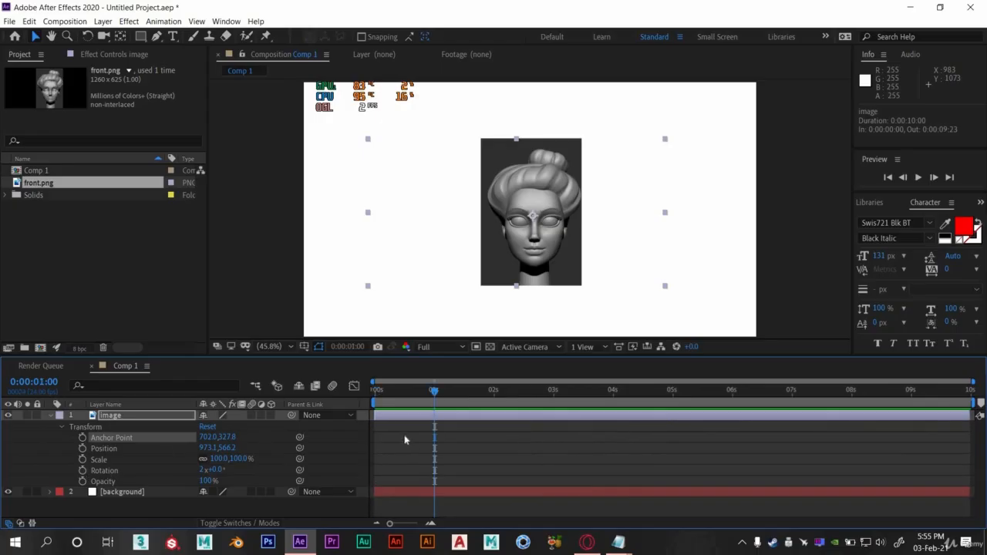
pyautogui.hotkey('alt', 'shift', 'r')
pyautogui.moveTo(492, 392); pyautogui.dragTo(496, 394)
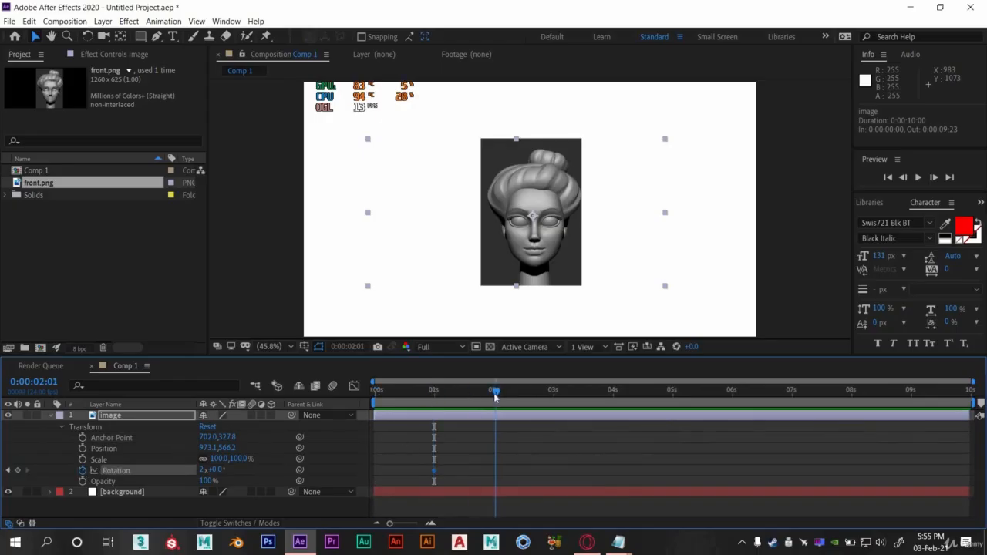
pyautogui.click(203, 470)
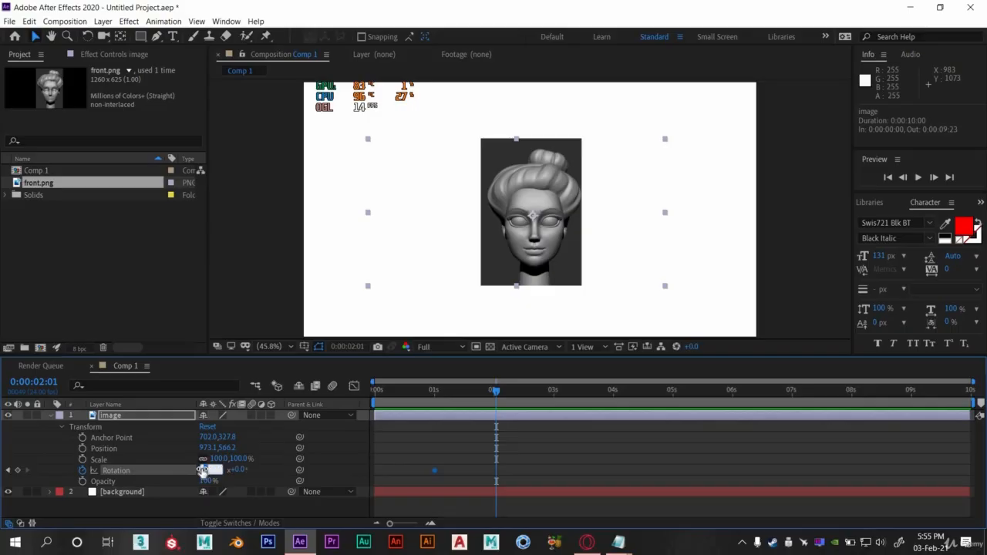
pyautogui.write('1')
pyautogui.press('Return')
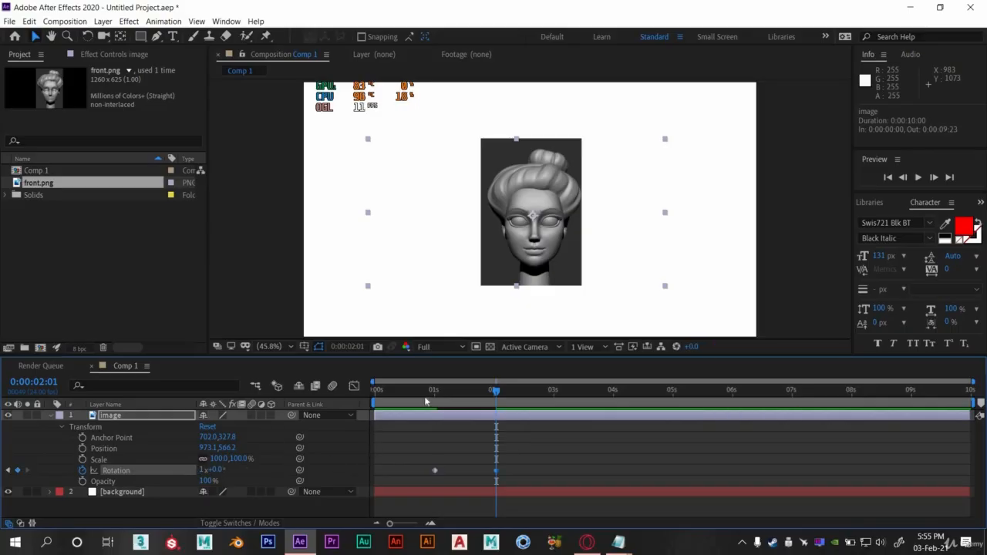
# - Preview the rotation animation from 0:00:01:00 and scrub through it
pyautogui.click(434, 392)
pyautogui.press('space')
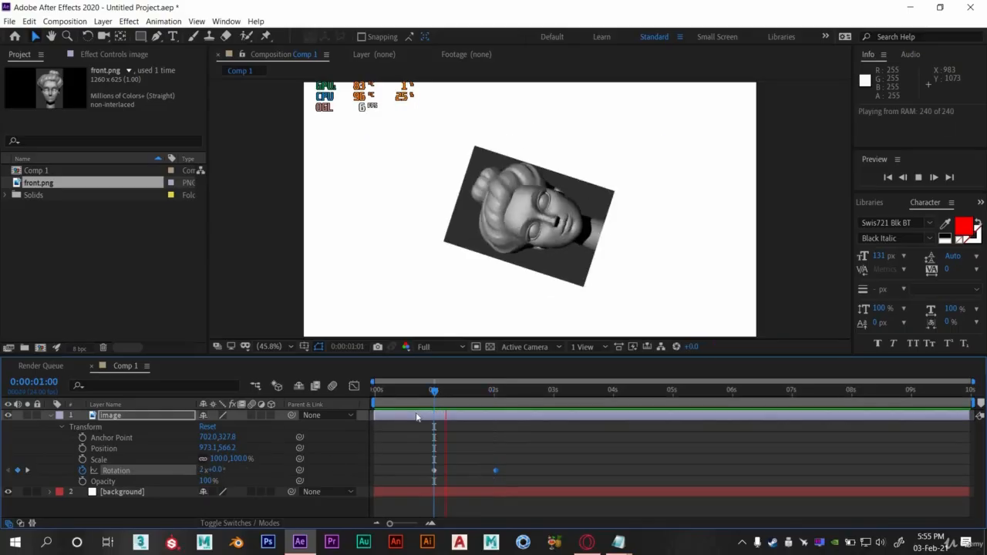
pyautogui.press('space')
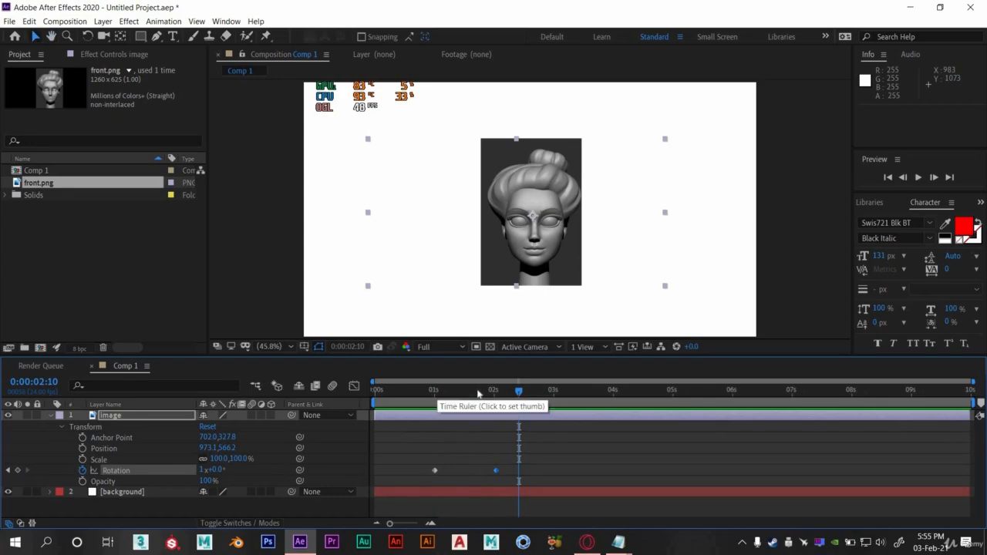
pyautogui.click(466, 392)
pyautogui.moveTo(492, 393); pyautogui.dragTo(441, 392)
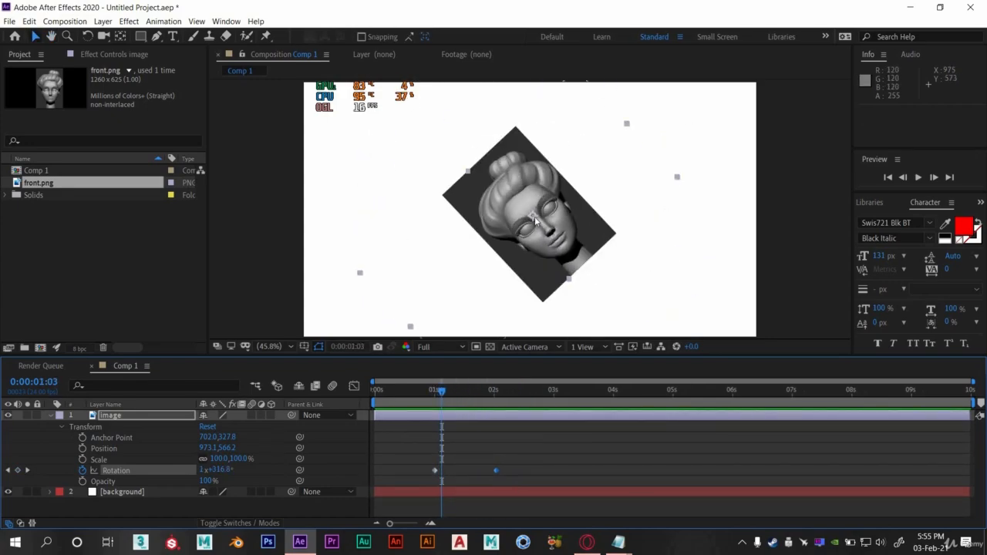
# - With the Pan Behind tool, move the layer's anchor point to the image's top-right corner
pyautogui.click(117, 440)
pyautogui.click(119, 37)
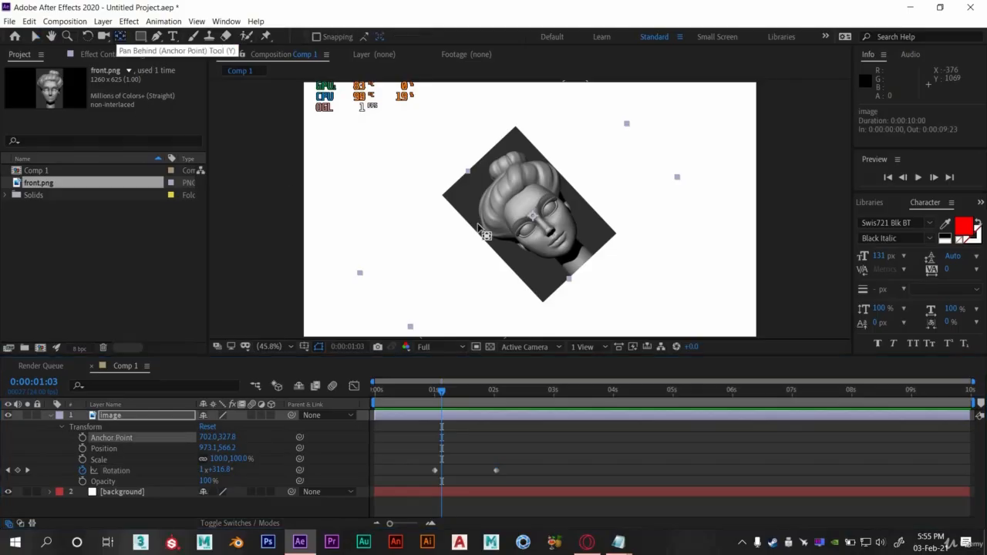
pyautogui.moveTo(529, 201); pyautogui.dragTo(518, 143)
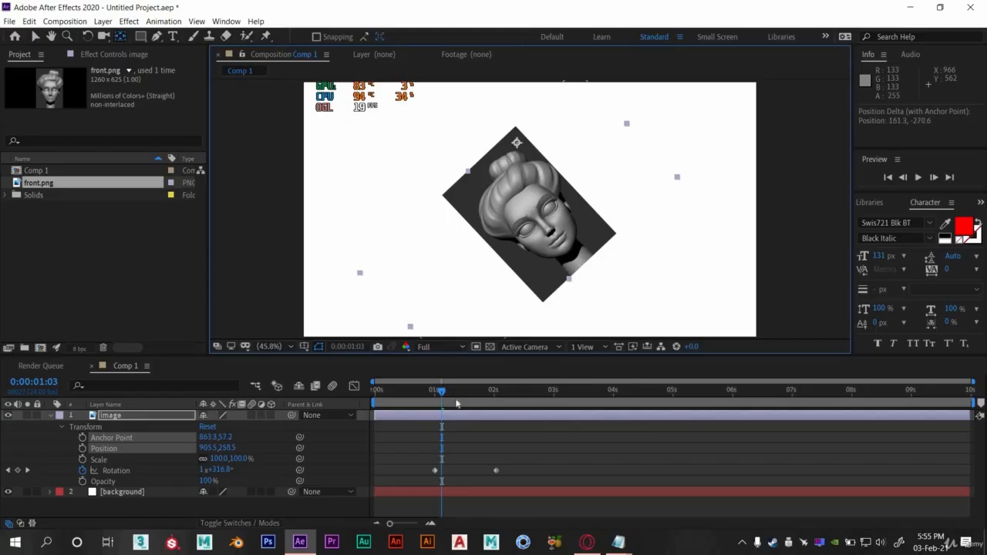
# - Preview the rotation around the new anchor point, starting from 0:00:01:00
pyautogui.click(435, 394)
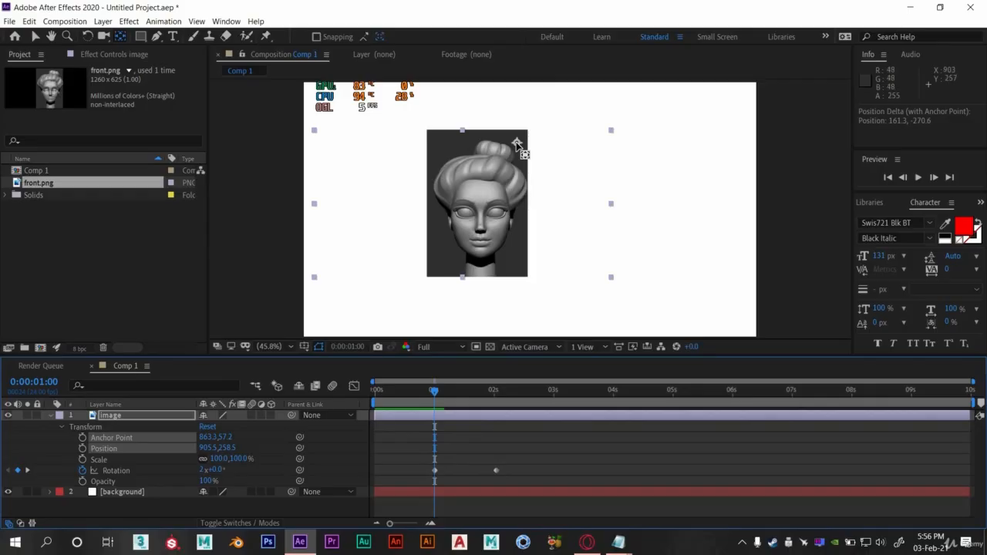
pyautogui.press('space')
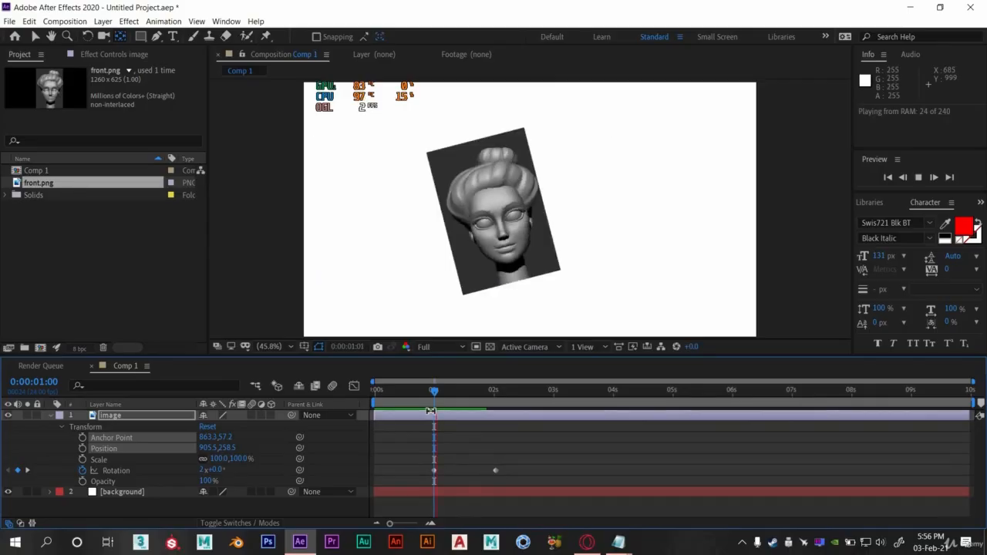
pyautogui.click(432, 398)
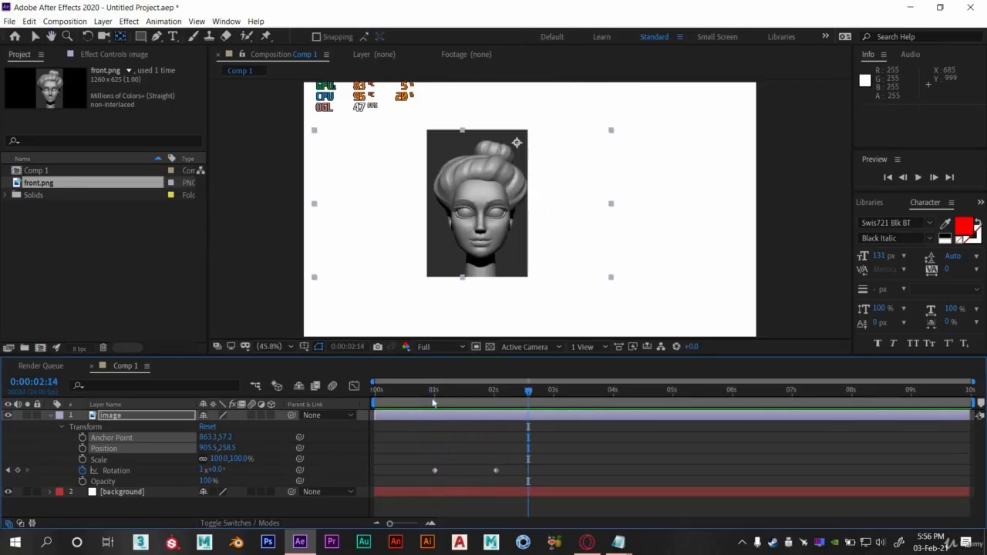
pyautogui.moveTo(434, 396); pyautogui.dragTo(428, 395)
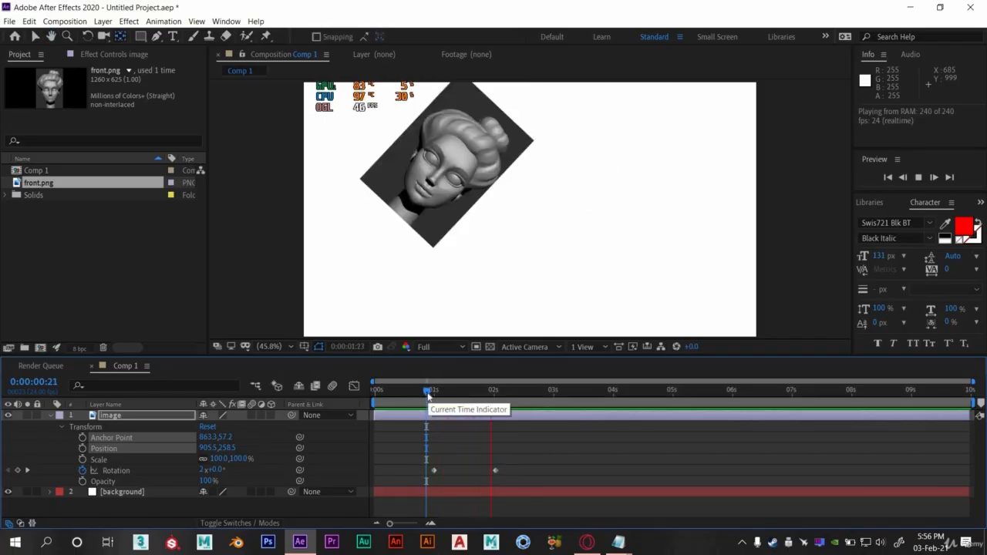
pyautogui.press('space')
pyautogui.click(438, 392)
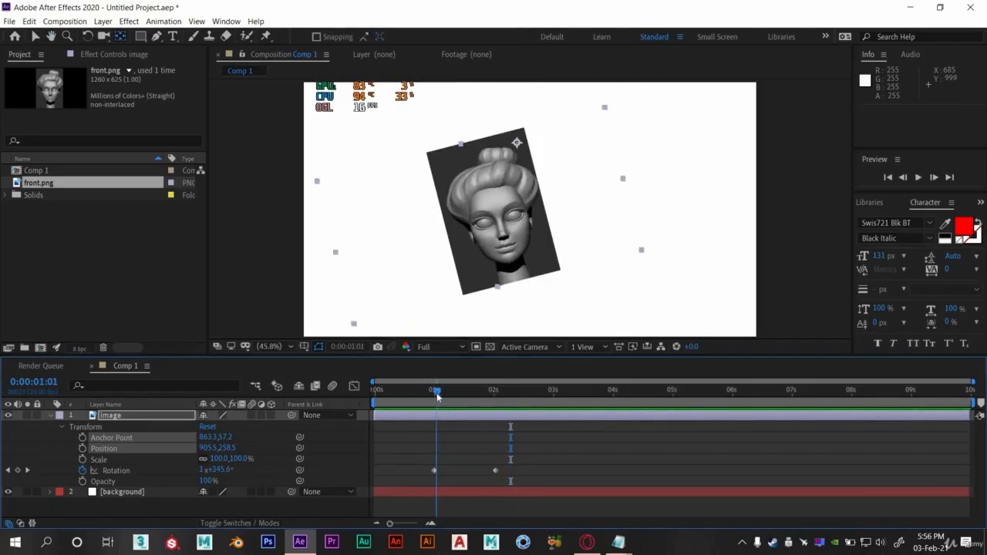
pyautogui.moveTo(436, 396); pyautogui.dragTo(435, 395)
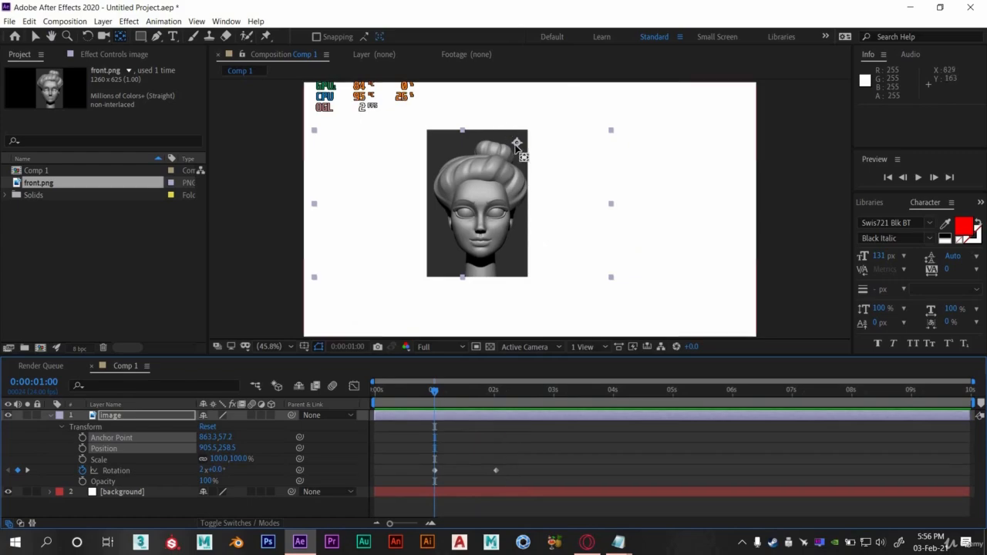
# - Move the anchor point outside the image, level with its middle on the right side
pyautogui.moveTo(516, 144); pyautogui.dragTo(596, 205)
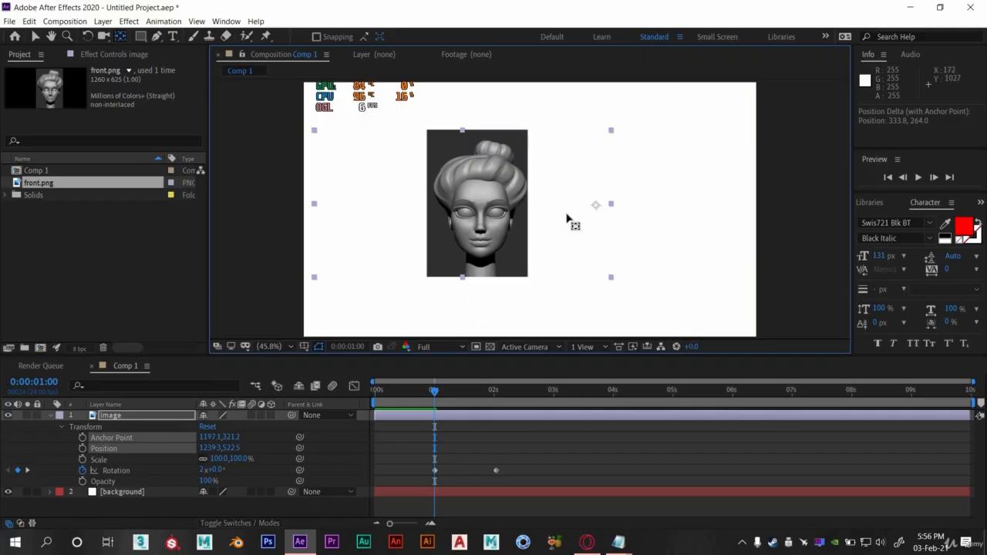
pyautogui.click(101, 459)
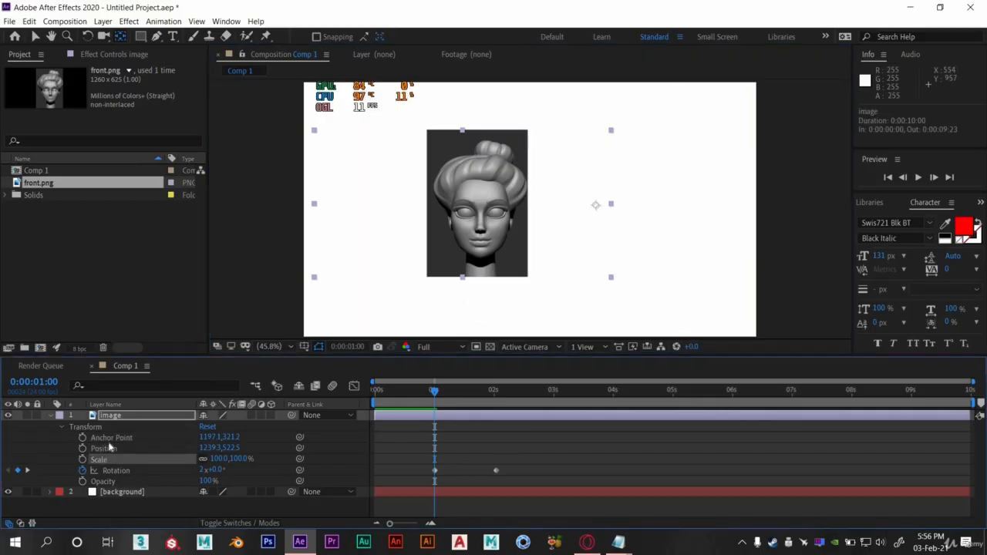
pyautogui.click(109, 447)
pyautogui.click(113, 439)
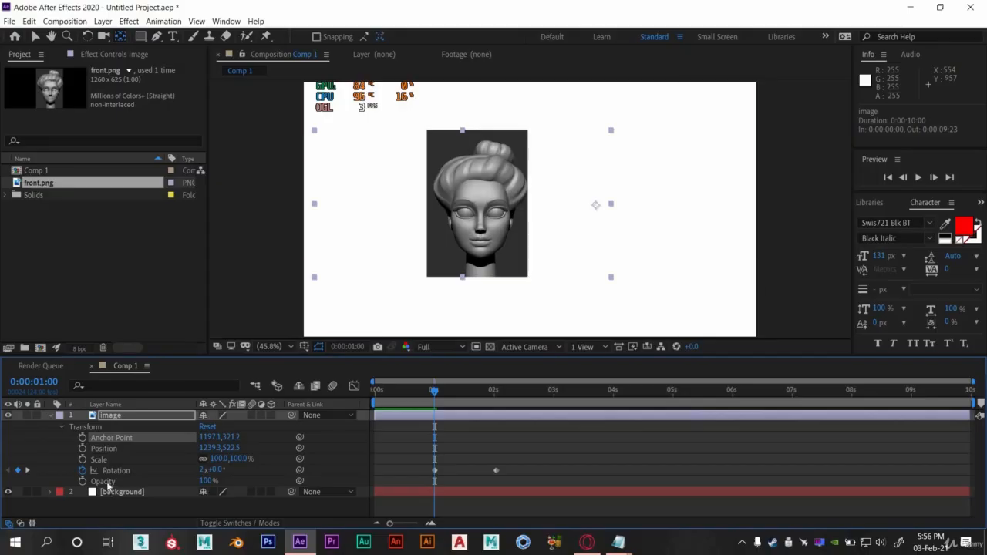
pyautogui.click(109, 482)
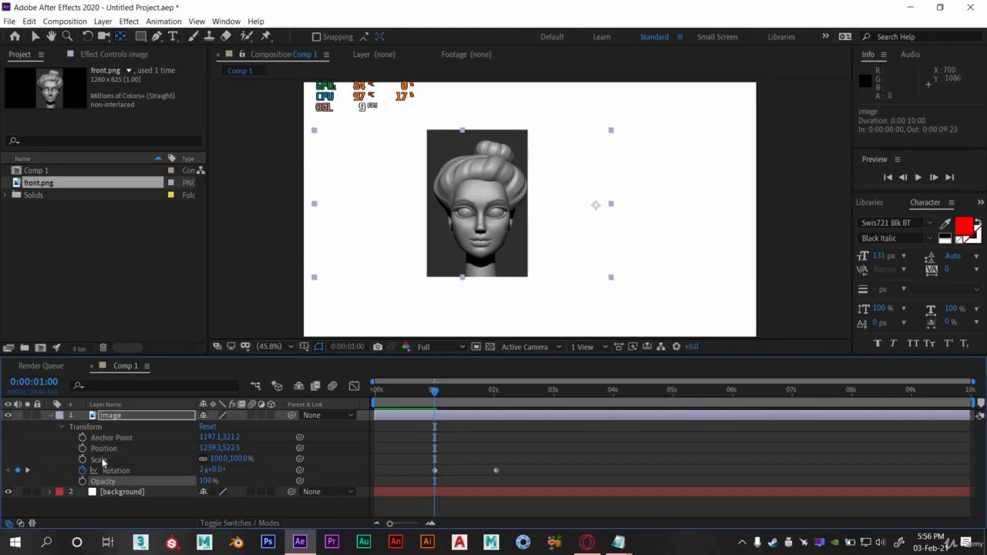
# - Preview the rotation around the outside anchor point and return to 0:00:01:00
pyautogui.press('space')
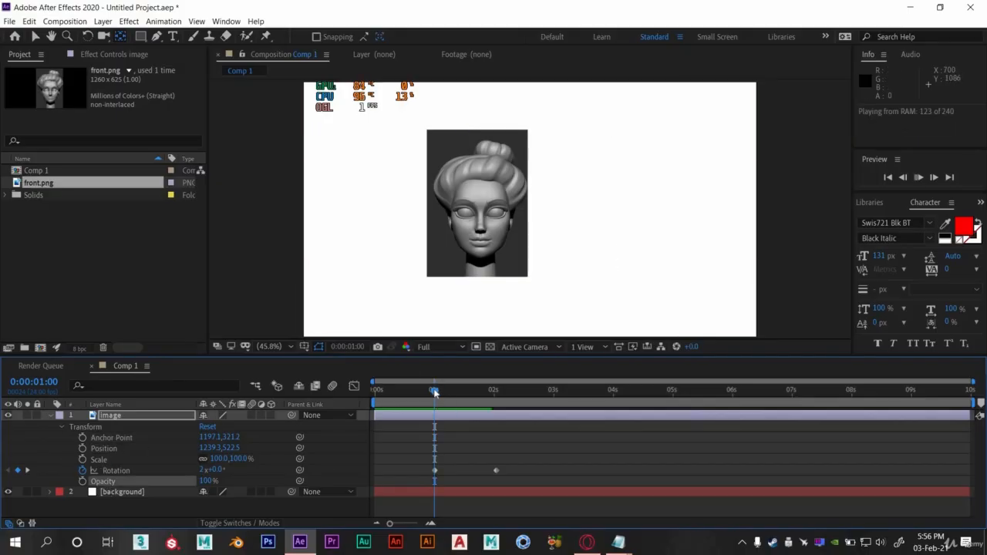
pyautogui.press('space')
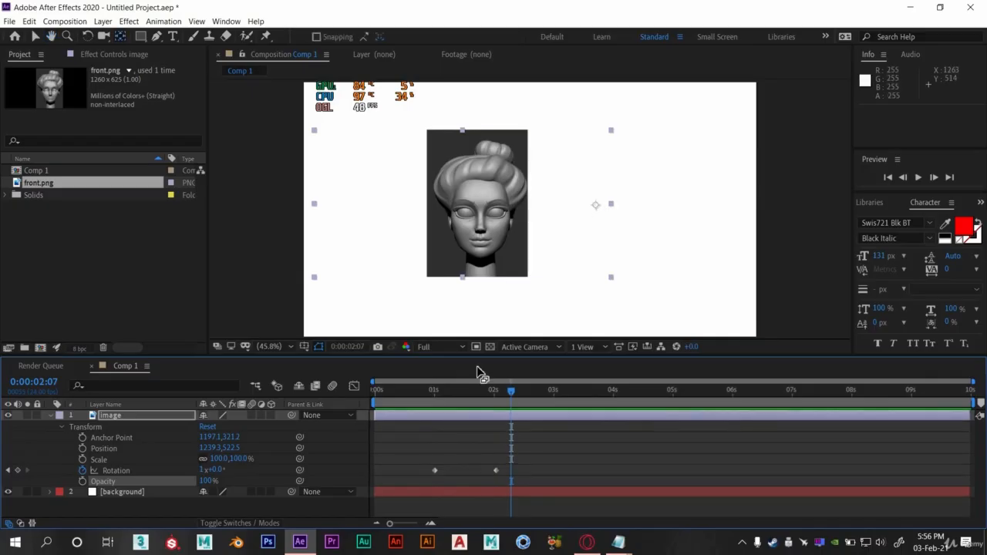
pyautogui.click(432, 394)
pyautogui.click(436, 395)
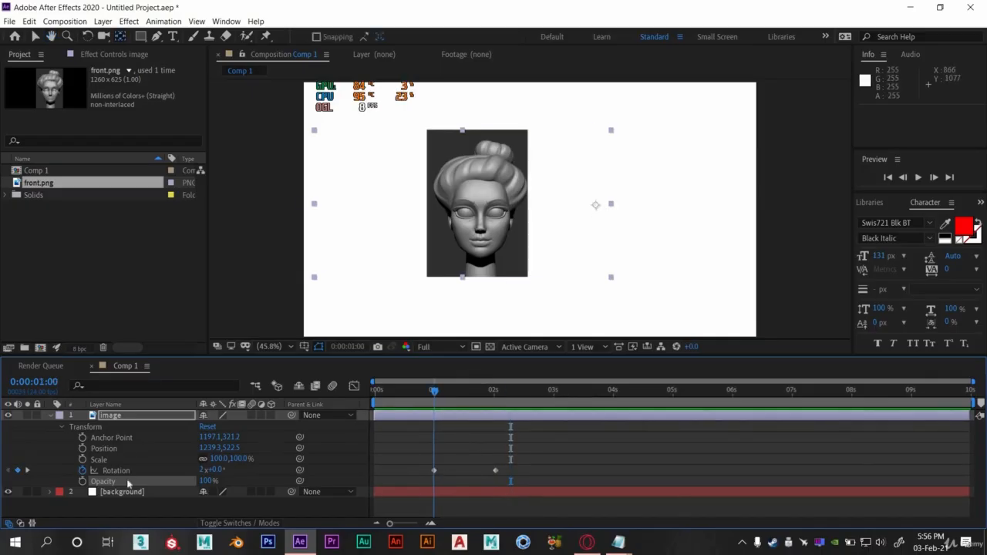
# - Add a Scale keyframe at 0:00:01:00, then at 0:00:02:01 set Scale to 51%
pyautogui.click(86, 461)
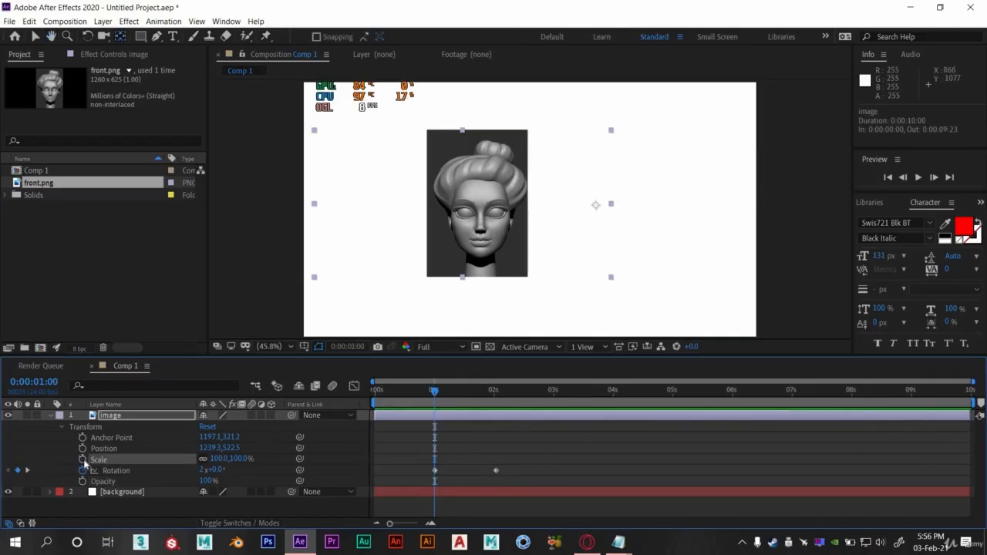
pyautogui.click(82, 460)
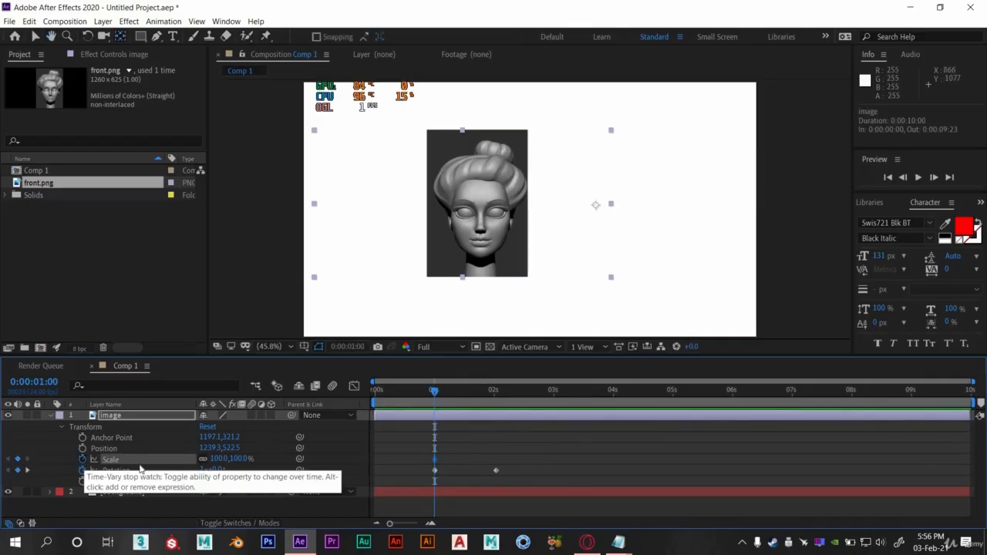
pyautogui.click(495, 406)
pyautogui.moveTo(219, 460); pyautogui.dragTo(170, 460)
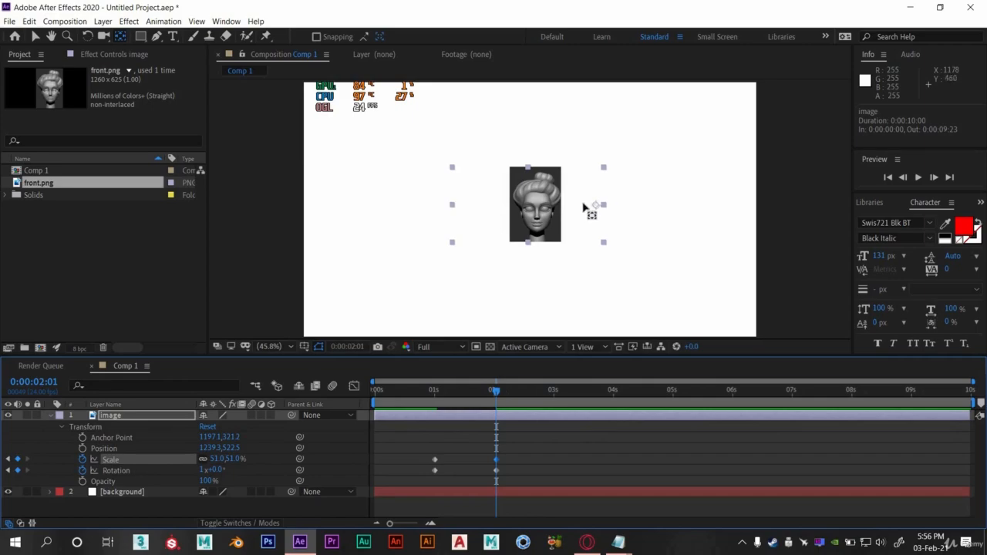
# - Remove the Rotation keyframes and preview the scale animation from 0:00:01:00
pyautogui.moveTo(429, 390); pyautogui.dragTo(484, 390)
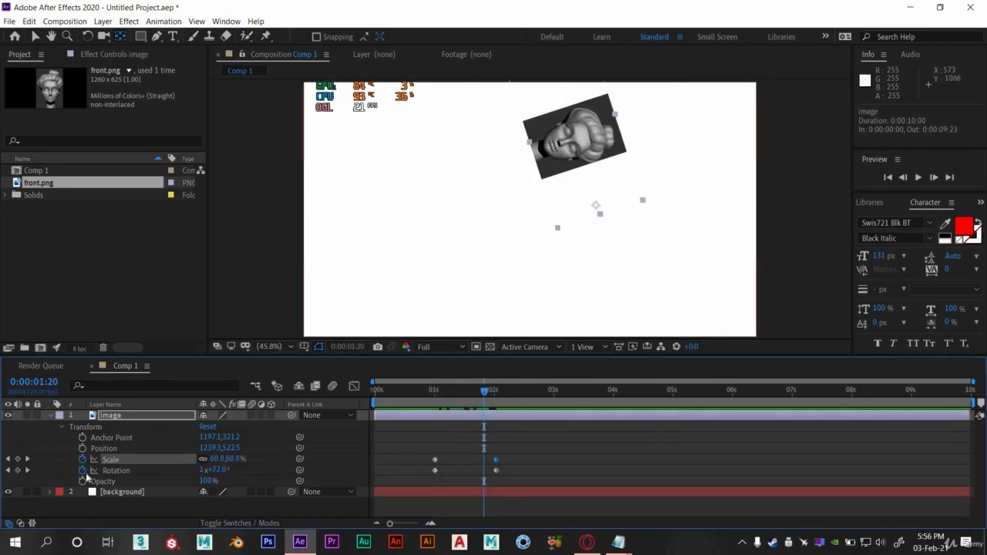
pyautogui.click(434, 394)
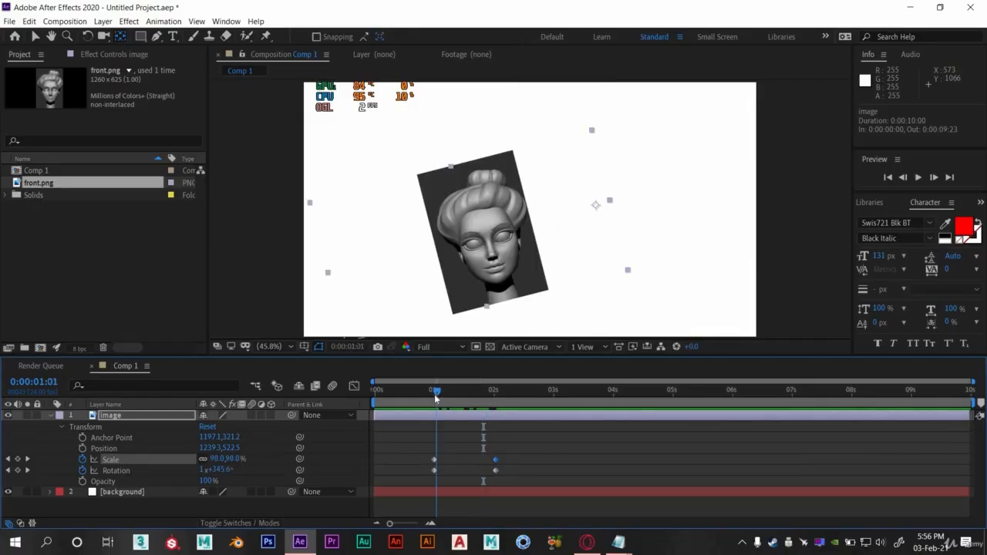
pyautogui.click(83, 471)
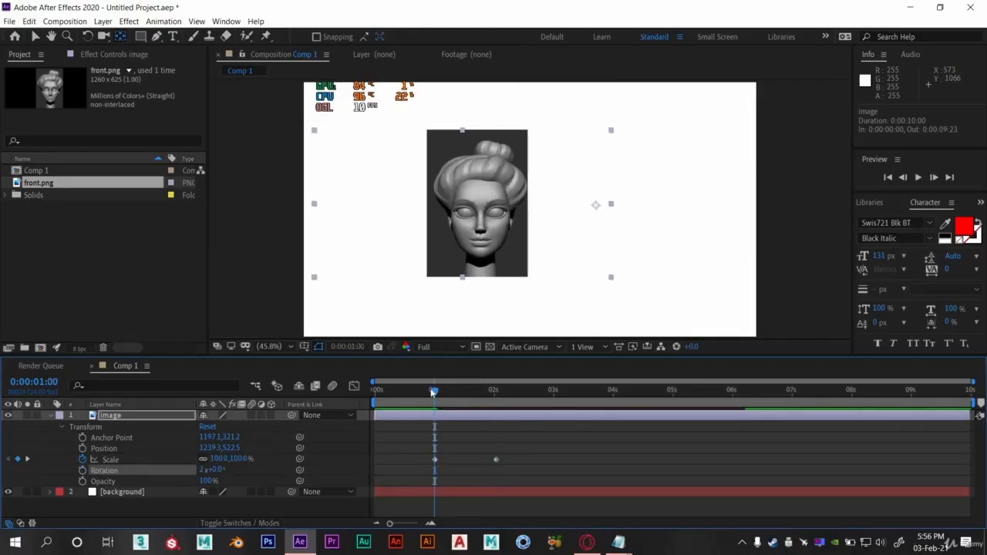
pyautogui.press('space')
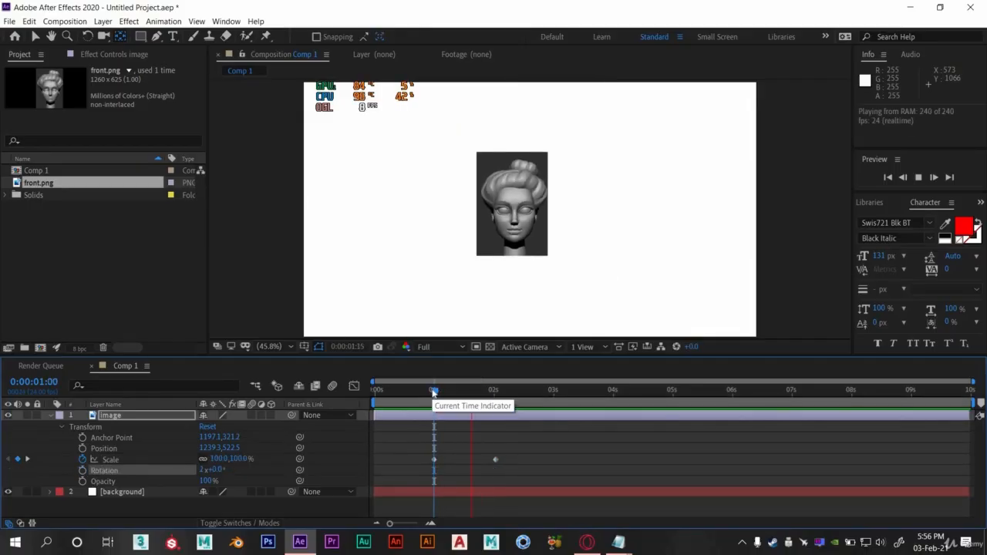
pyautogui.click(434, 393)
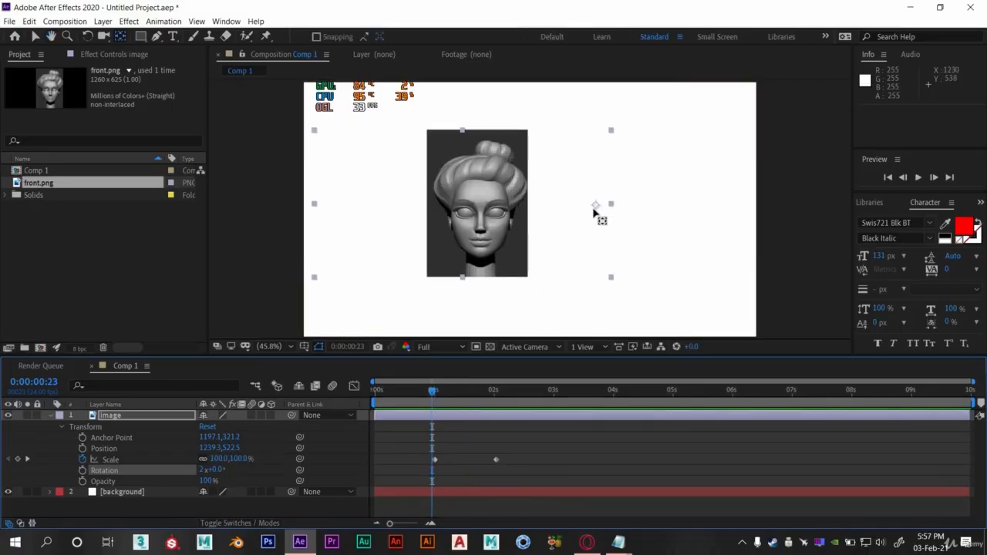
# - Move the anchor point back to the image's center, switch to the Selection tool, and remove the Scale keyframes
pyautogui.moveTo(595, 206); pyautogui.dragTo(539, 217)
pyautogui.press('v')
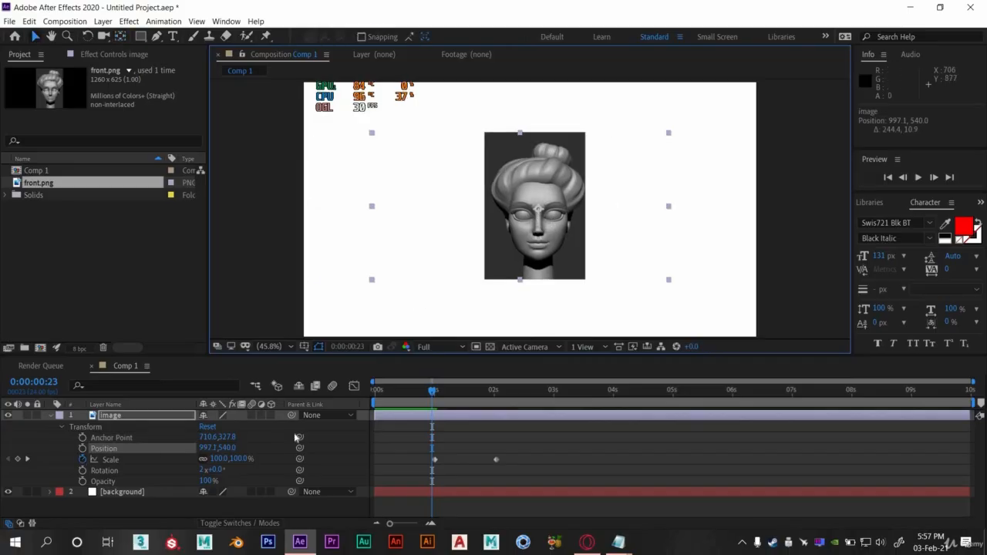
pyautogui.click(83, 459)
pyautogui.click(376, 390)
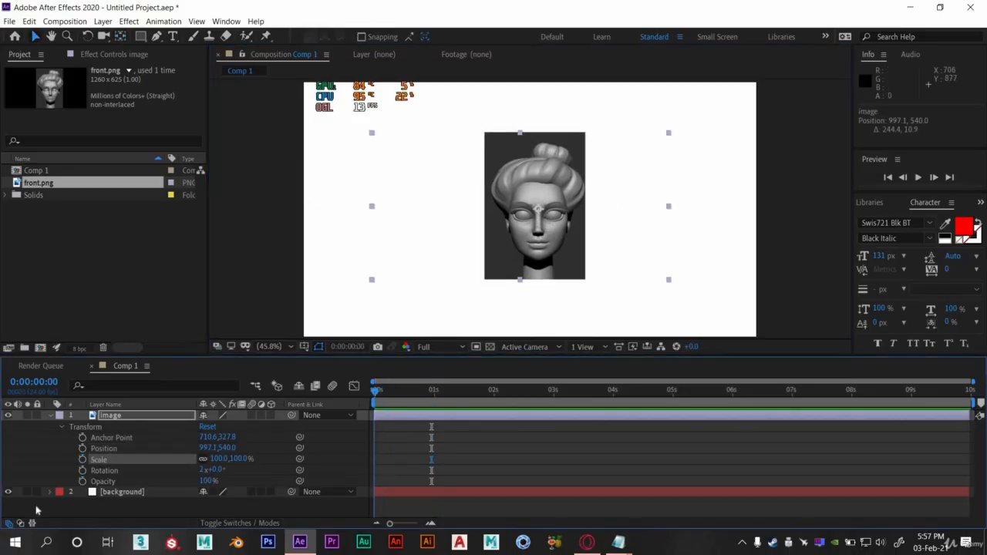
pyautogui.click(435, 395)
pyautogui.click(434, 395)
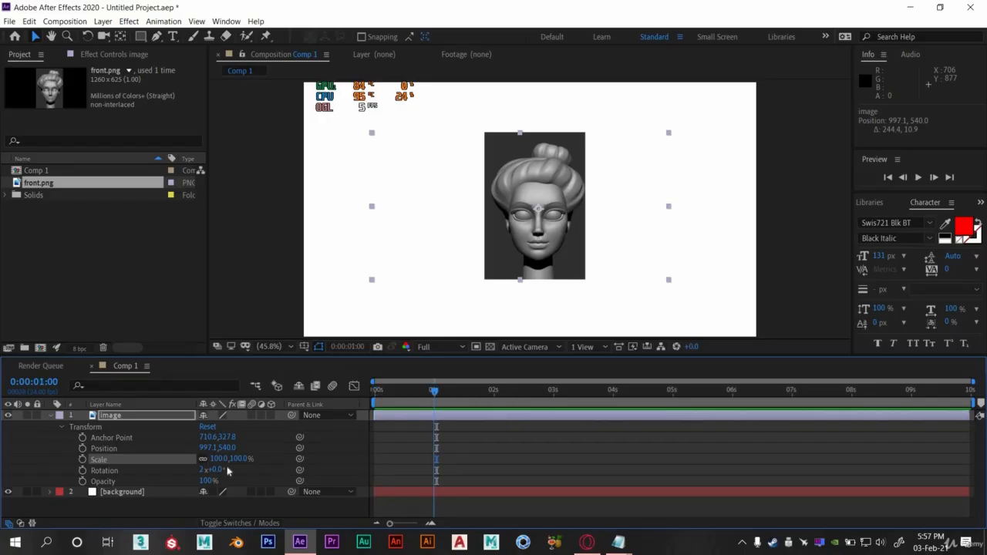
# - Add an Opacity keyframe at 0:00:01:00 and set Opacity to 0% at 0:00:02:00
pyautogui.click(82, 482)
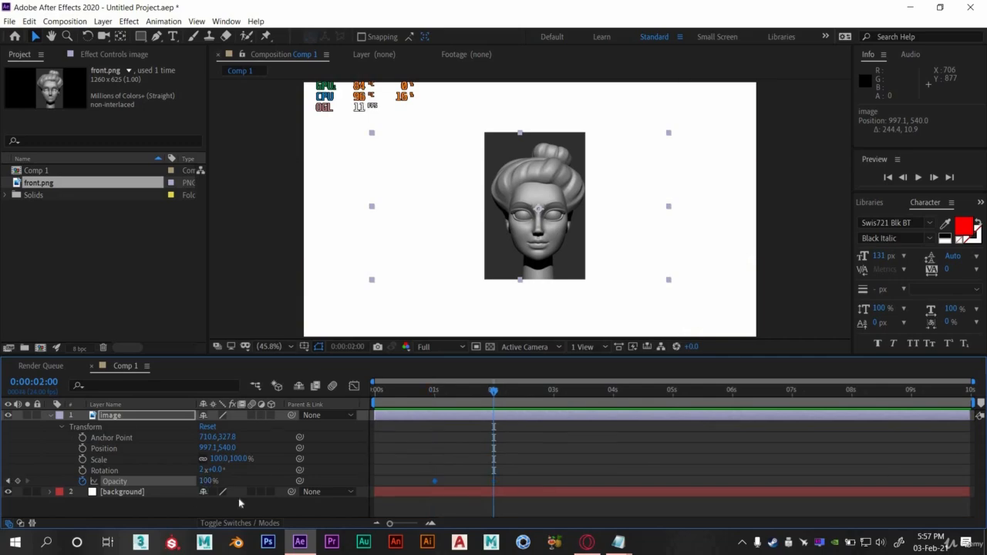
pyautogui.click(209, 481)
pyautogui.press('Return')
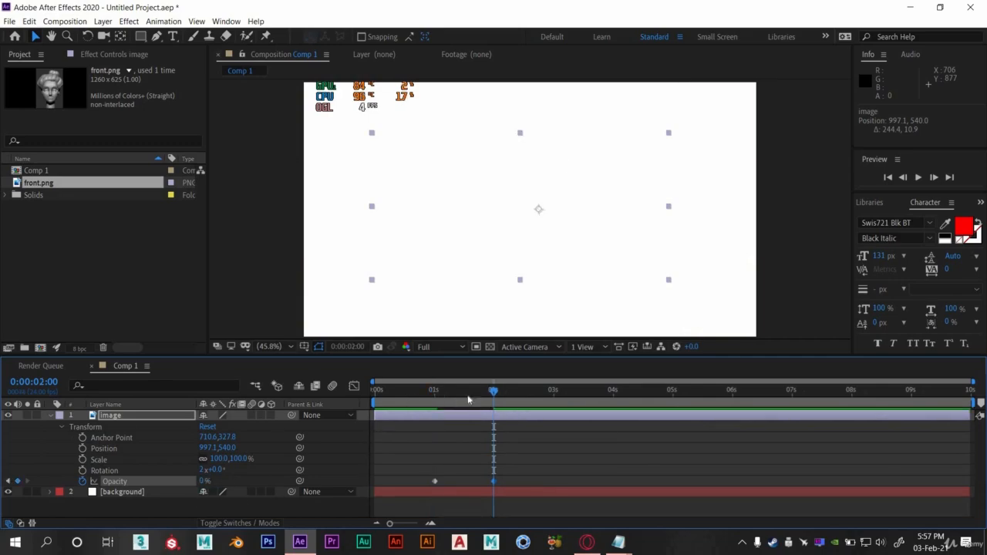
# - Preview the fade-out and scrub between 0:00:01:00 and 0:00:02:01
pyautogui.click(428, 399)
pyautogui.press('space')
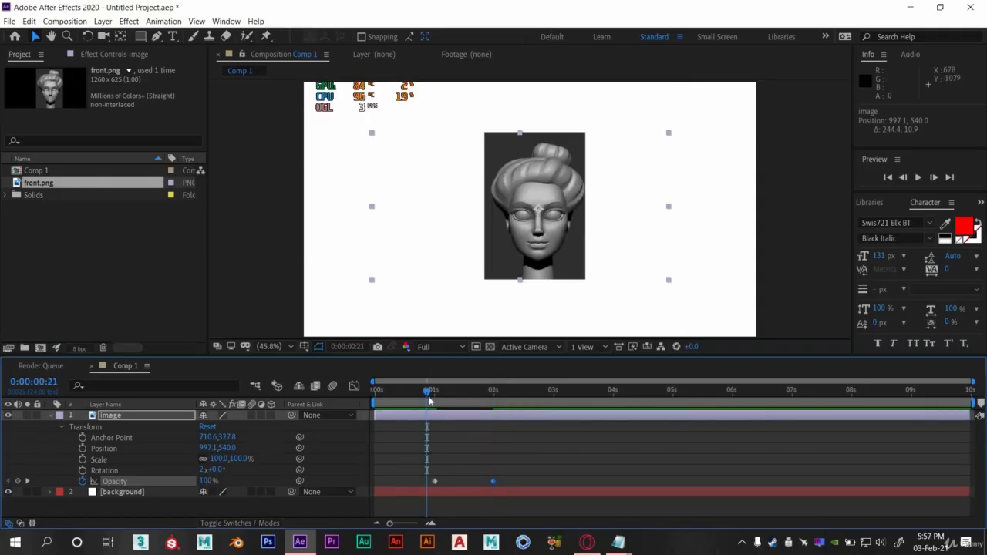
pyautogui.click(432, 398)
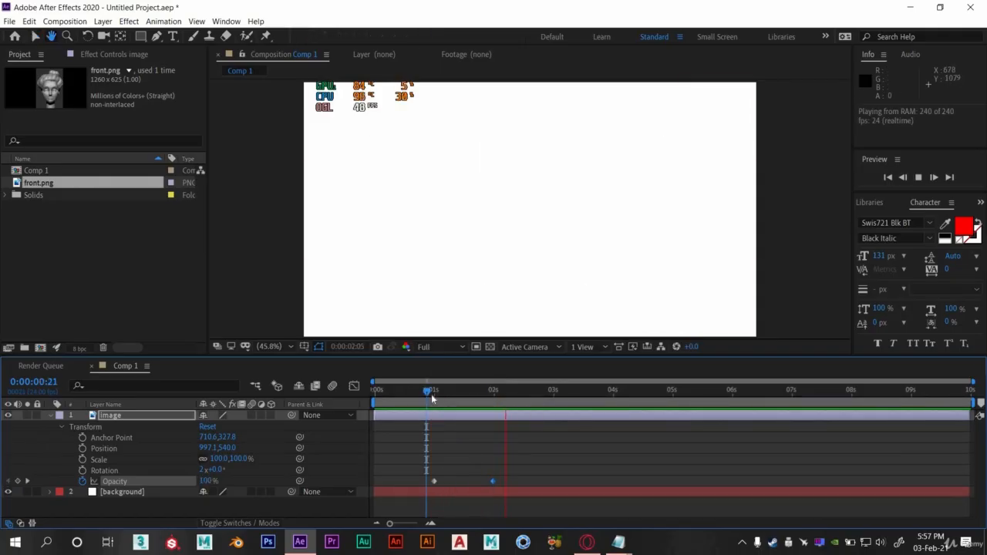
pyautogui.click(495, 396)
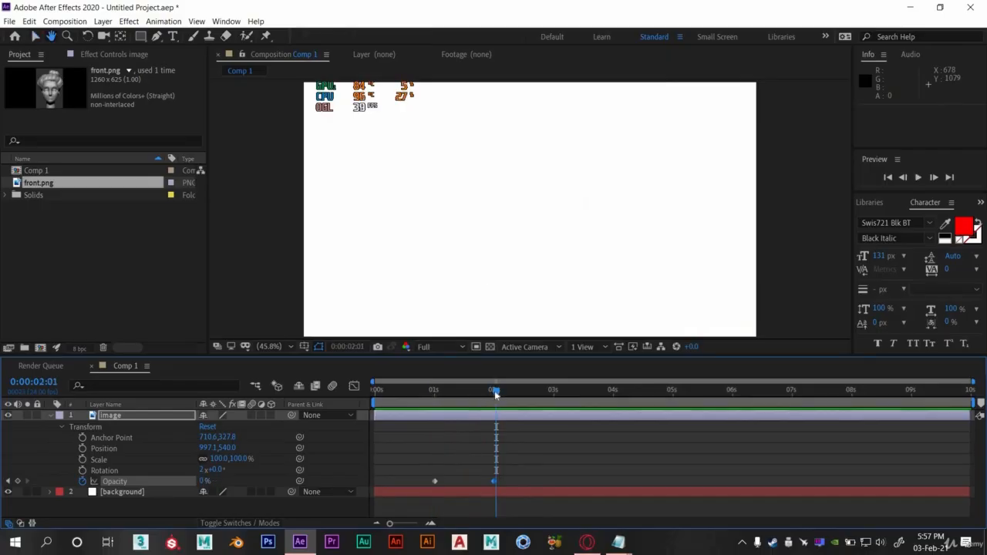
pyautogui.click(440, 398)
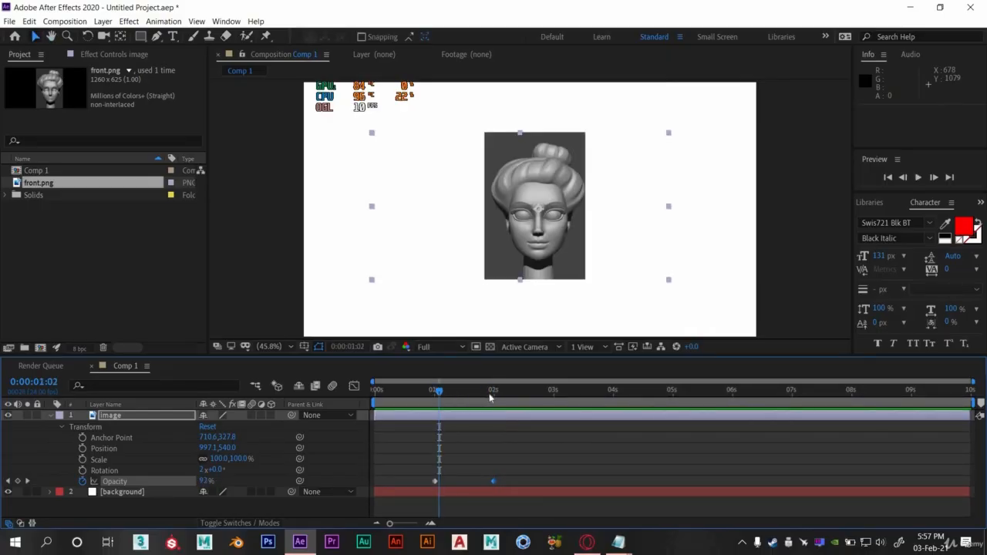
pyautogui.moveTo(490, 397); pyautogui.dragTo(495, 396)
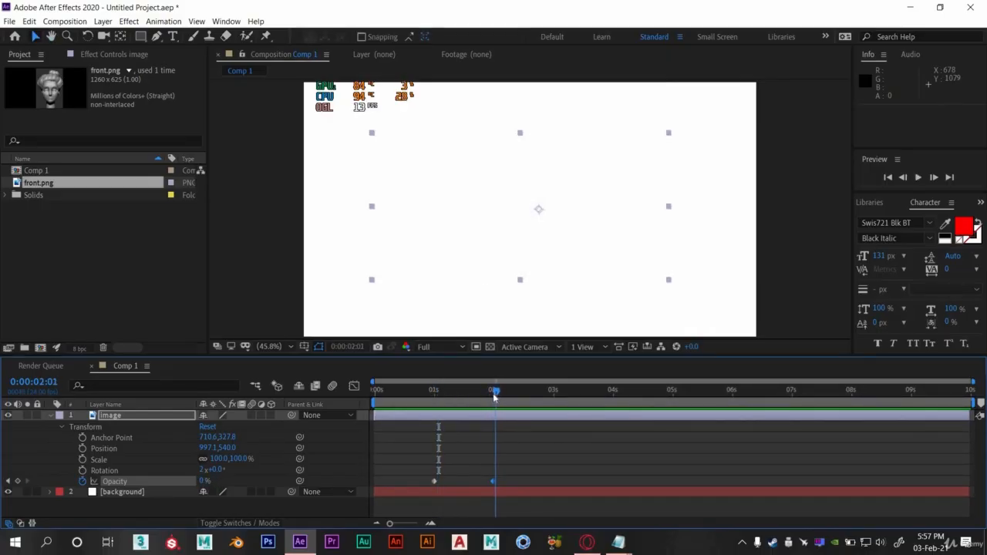
# - Move to 0:00:03:00 and set Opacity back to 100%
pyautogui.click(552, 398)
pyautogui.click(554, 399)
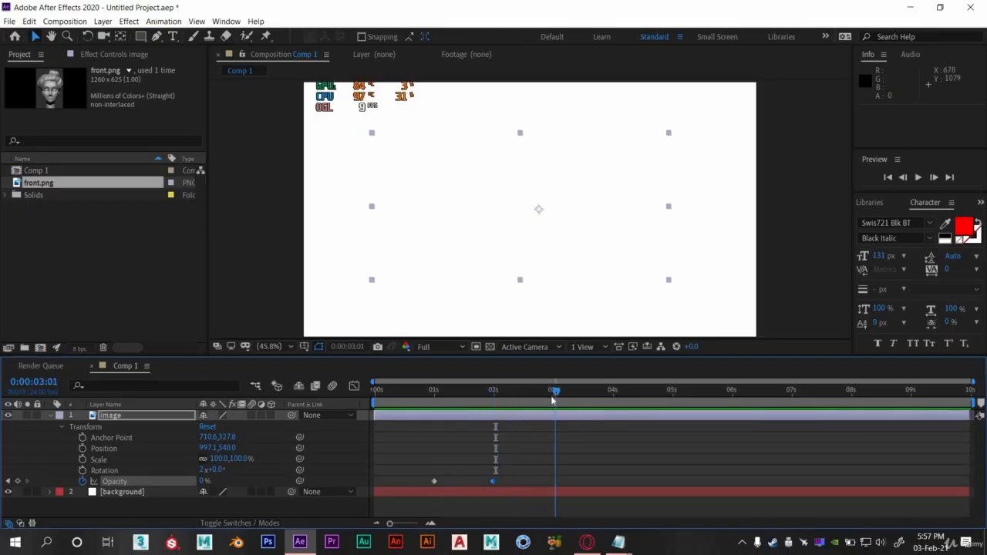
pyautogui.click(205, 481)
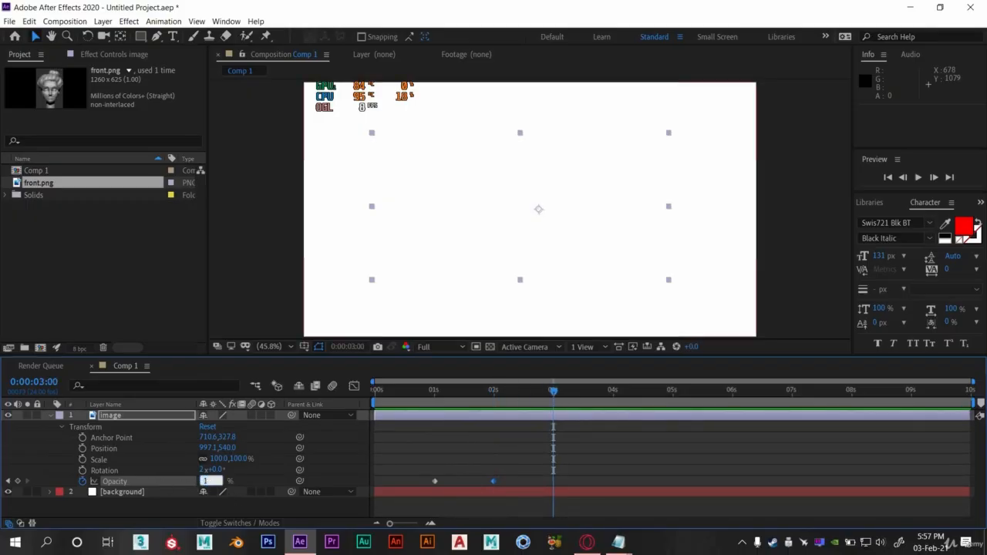
pyautogui.press('Return')
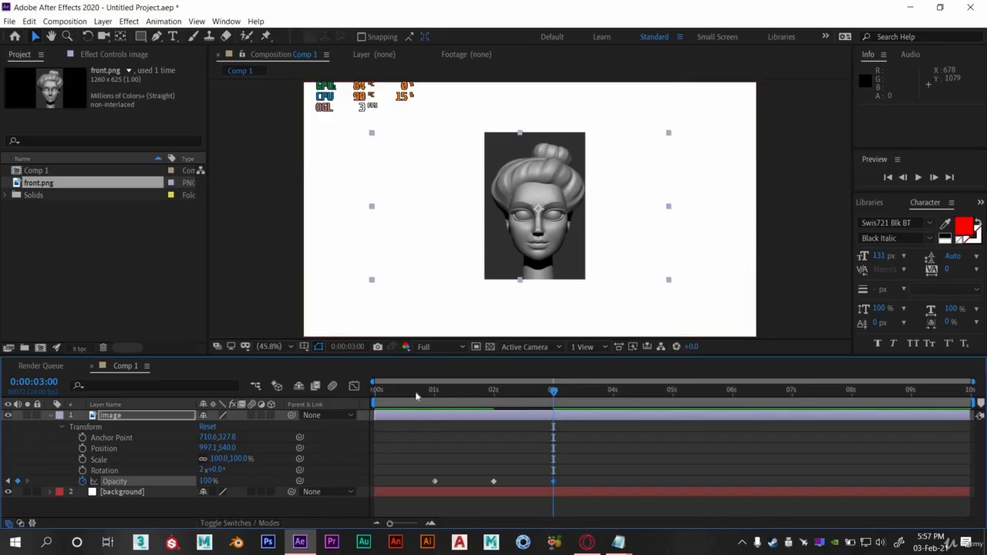
# - Preview the fade out and back in from just before 0:00:01:00
pyautogui.click(415, 391)
pyautogui.press('space')
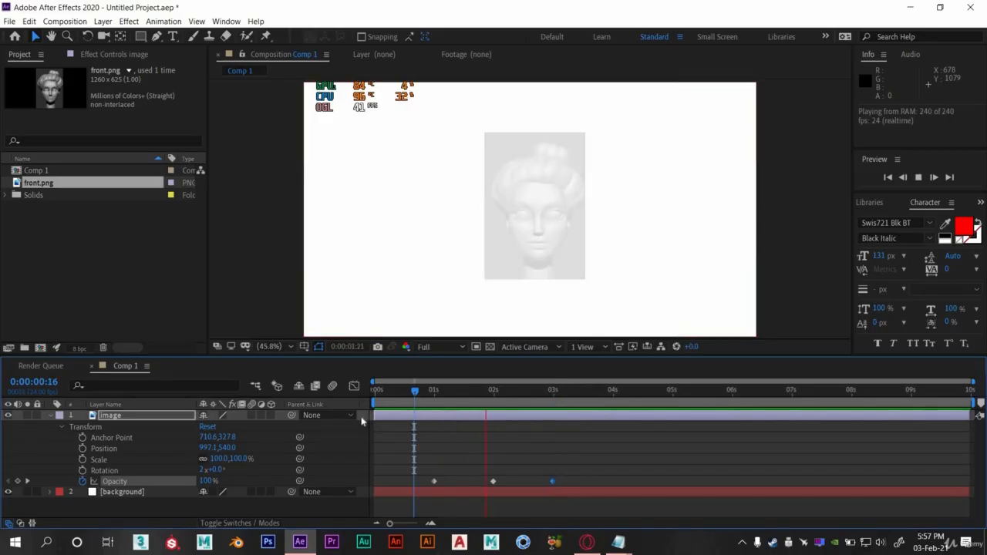
pyautogui.click(421, 391)
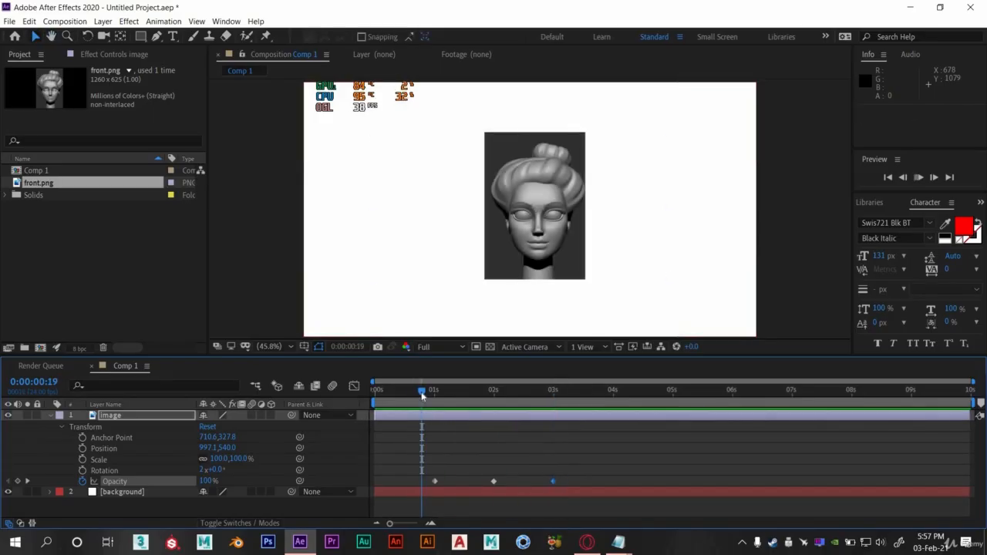
pyautogui.press('space')
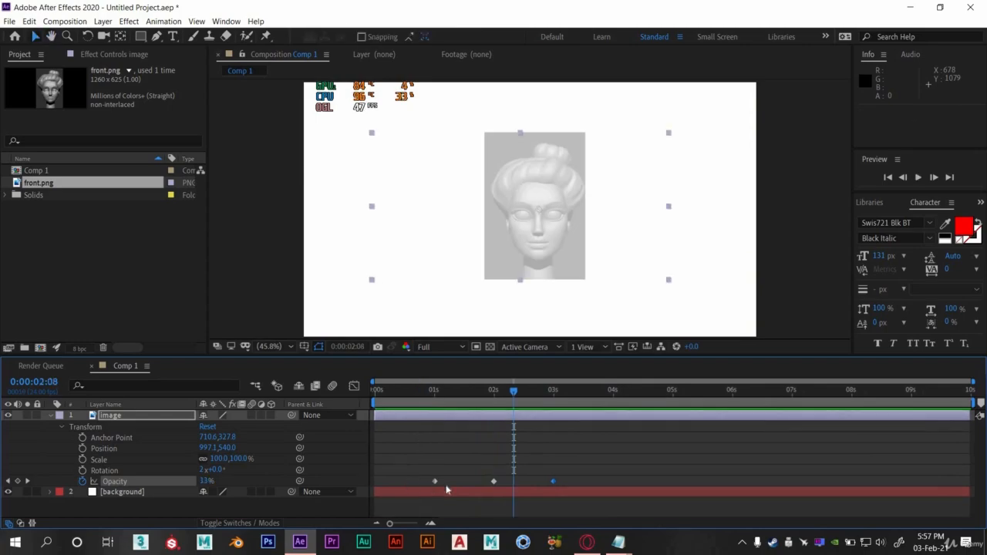
pyautogui.click(428, 393)
pyautogui.press('space')
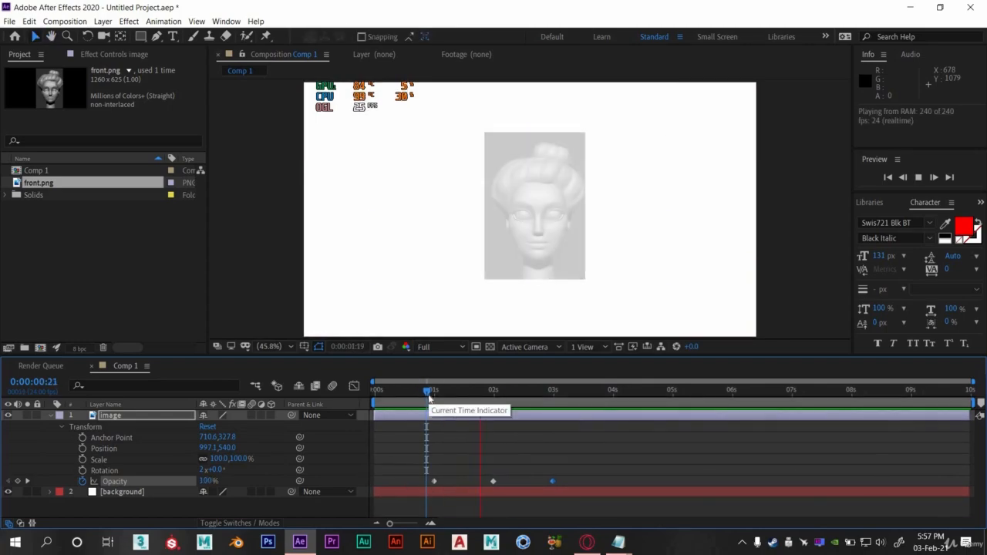
pyautogui.press('space')
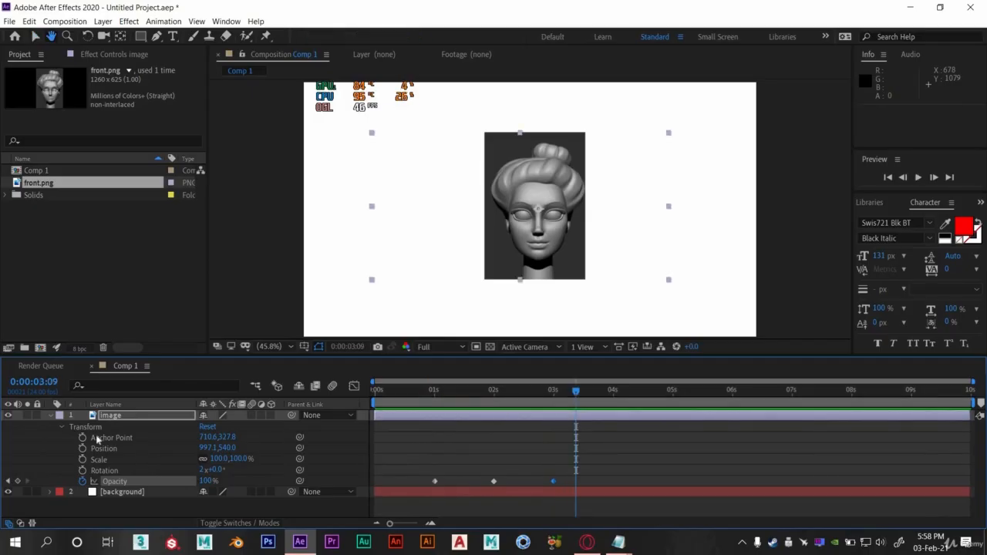
# - Remove the Opacity keyframes, return to the start, and collapse the image layer's properties
pyautogui.click(82, 482)
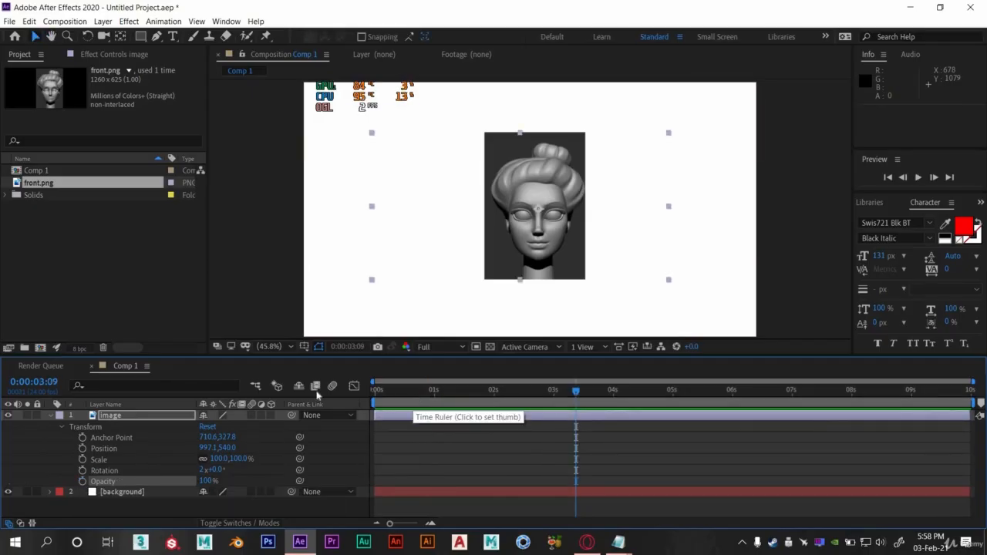
pyautogui.press('Home')
pyautogui.click(62, 427)
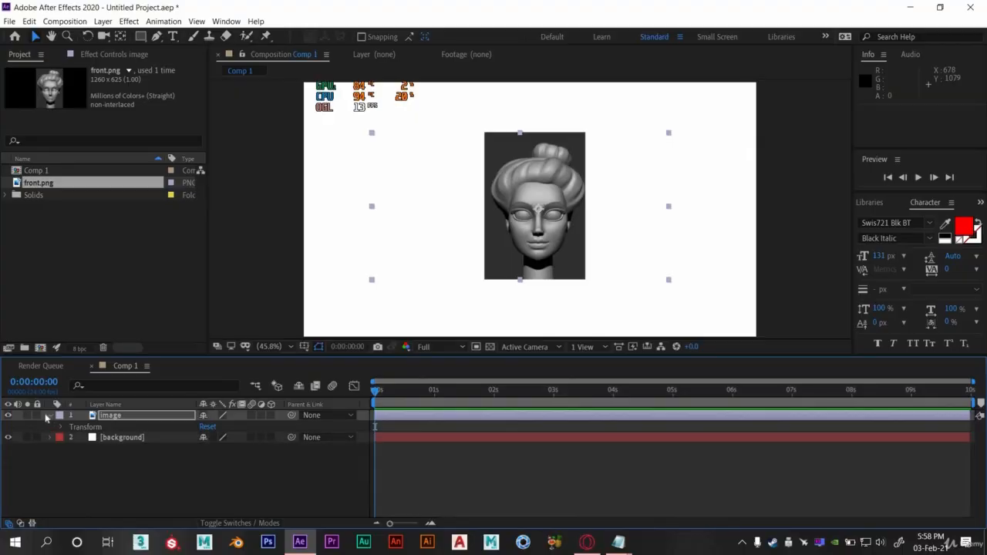
pyautogui.click(49, 416)
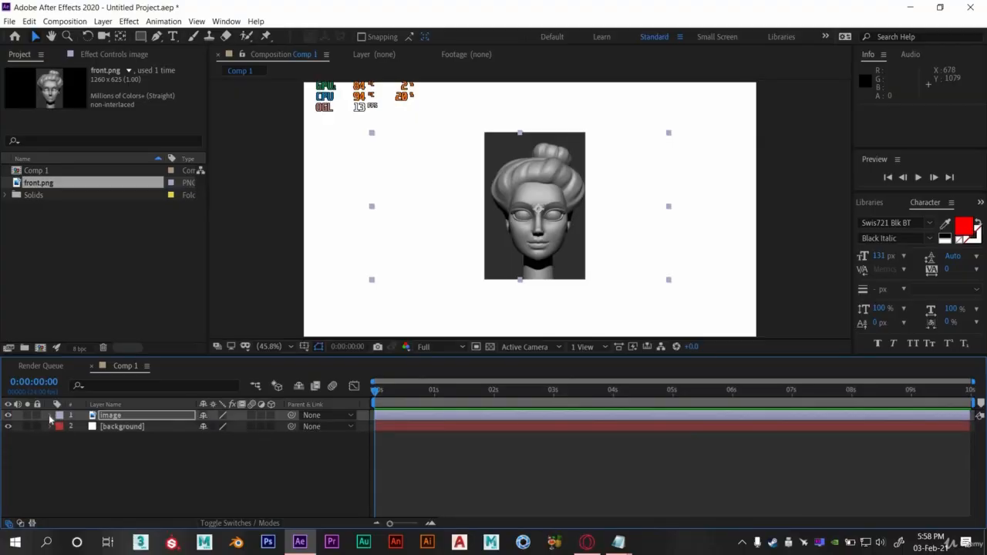
# - Select the image layer and show then hide its Scale and Position properties on their own
pyautogui.click(112, 416)
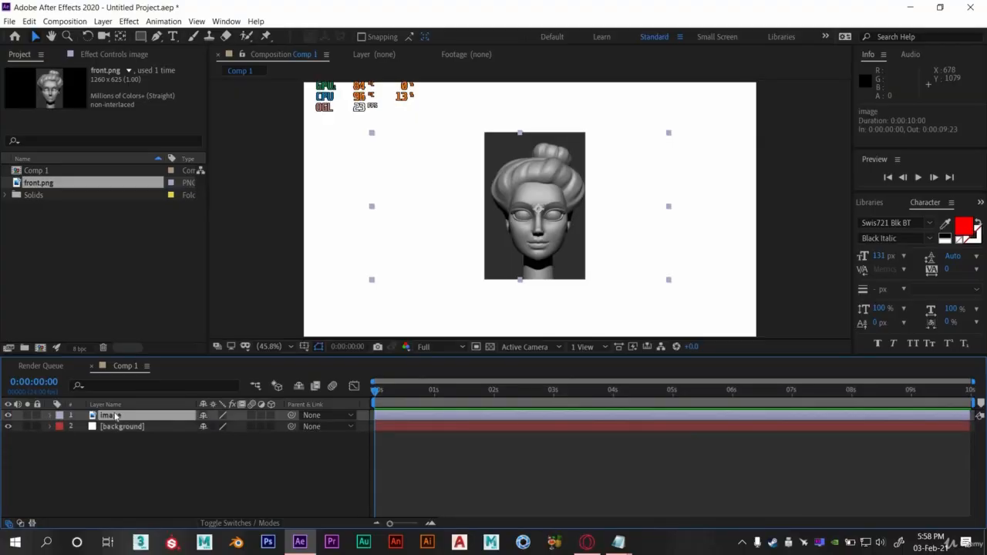
pyautogui.press('s')
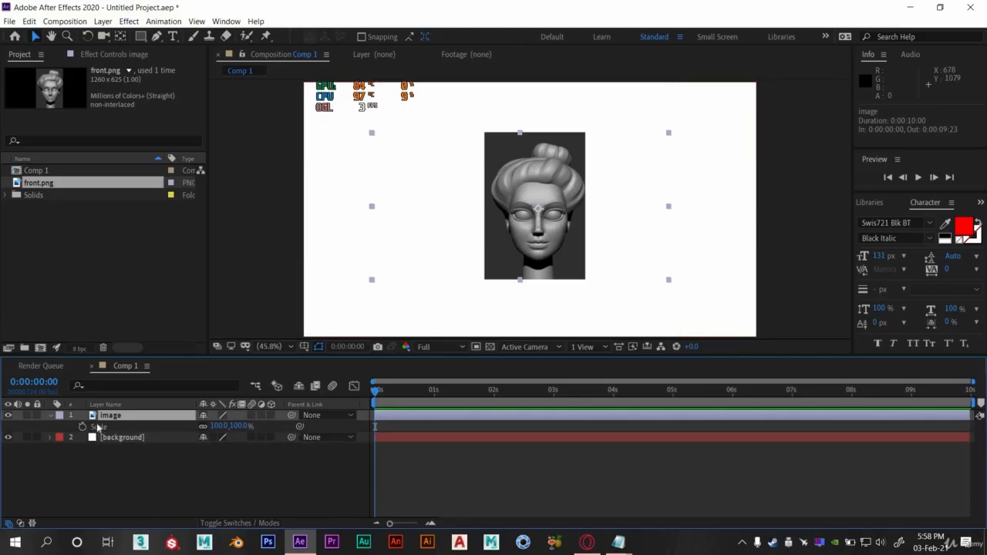
pyautogui.press('s')
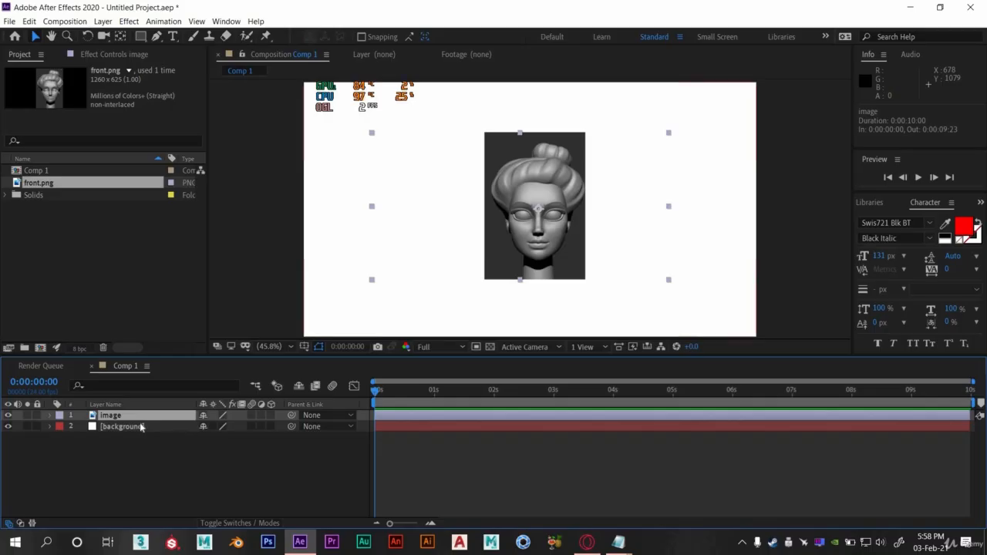
pyautogui.press('p')
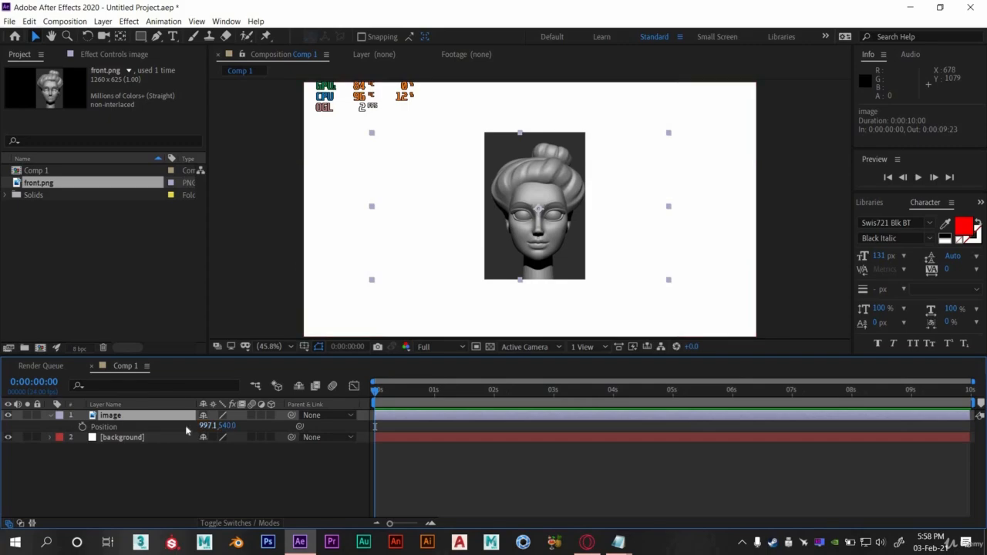
pyautogui.press('p')
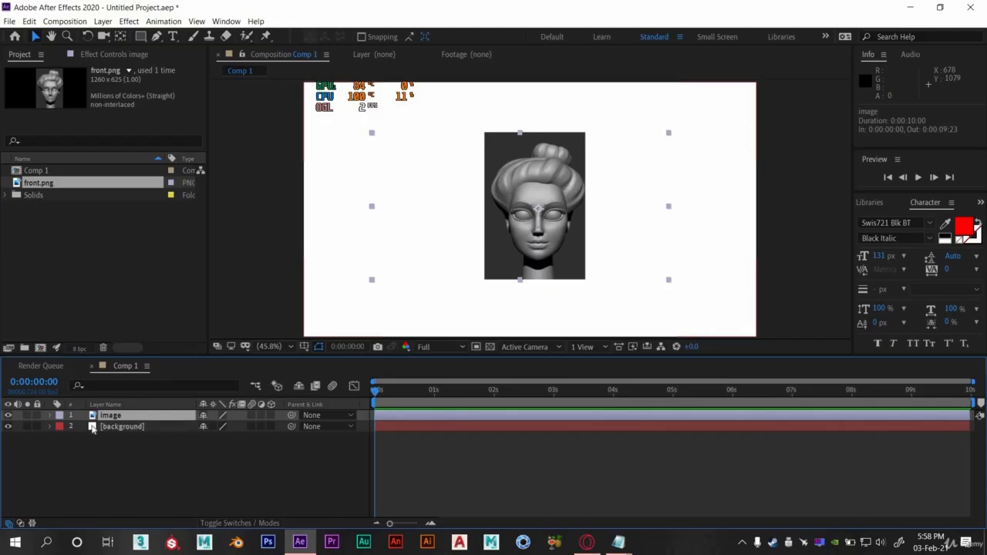
# - Reselect the image layer and show then hide its Opacity property on its own
pyautogui.click(92, 429)
pyautogui.click(163, 417)
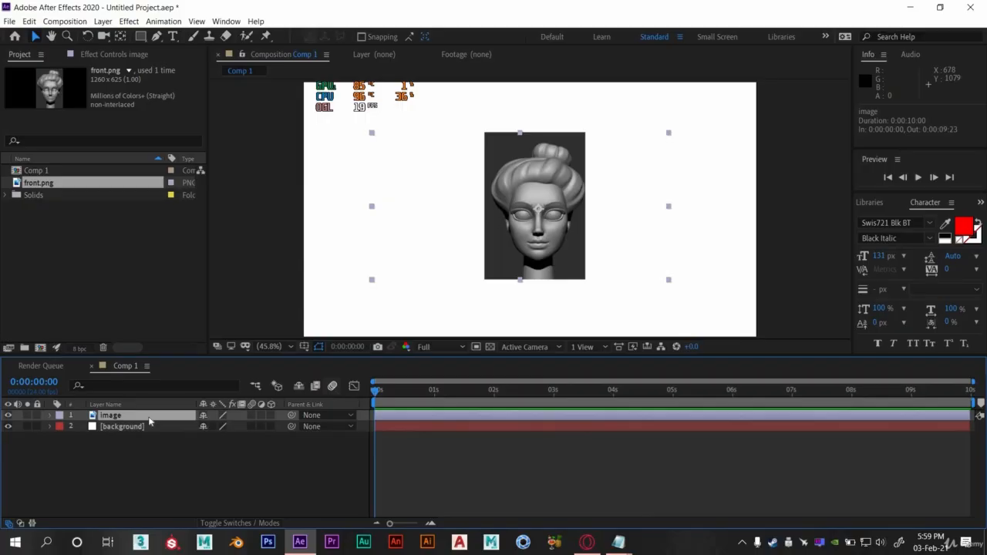
pyautogui.press('t')
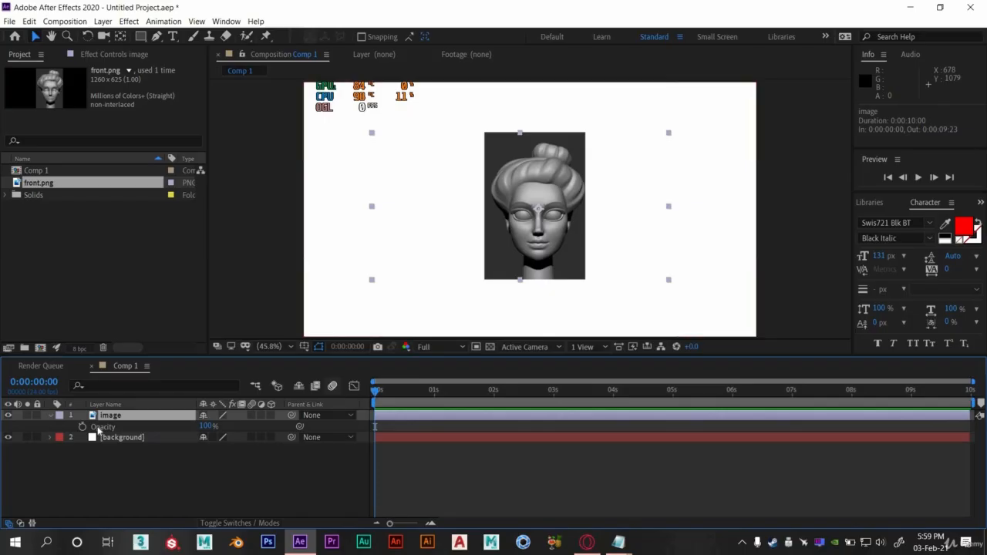
pyautogui.press('t')
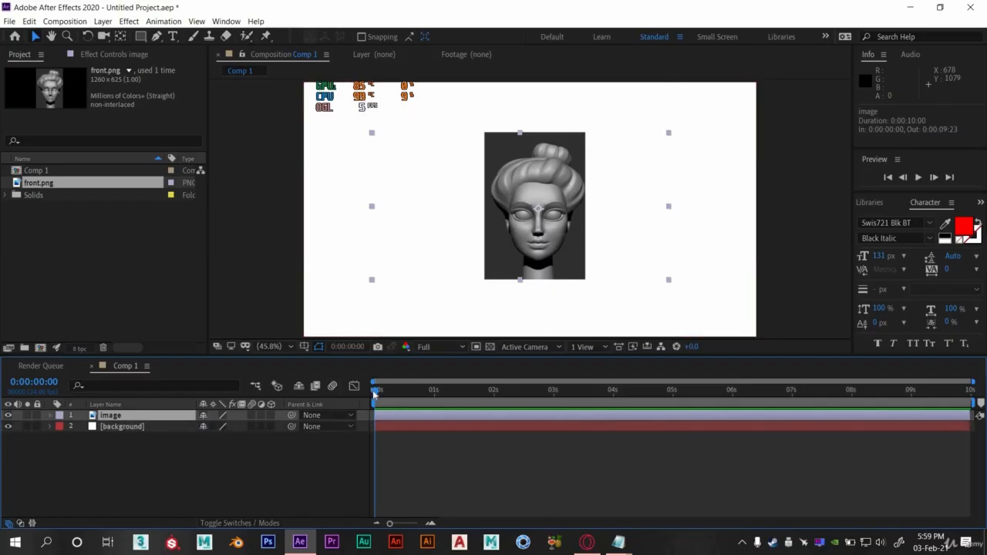
pyautogui.moveTo(373, 391); pyautogui.dragTo(419, 392)
pyautogui.press('Home')
pyautogui.click(419, 393)
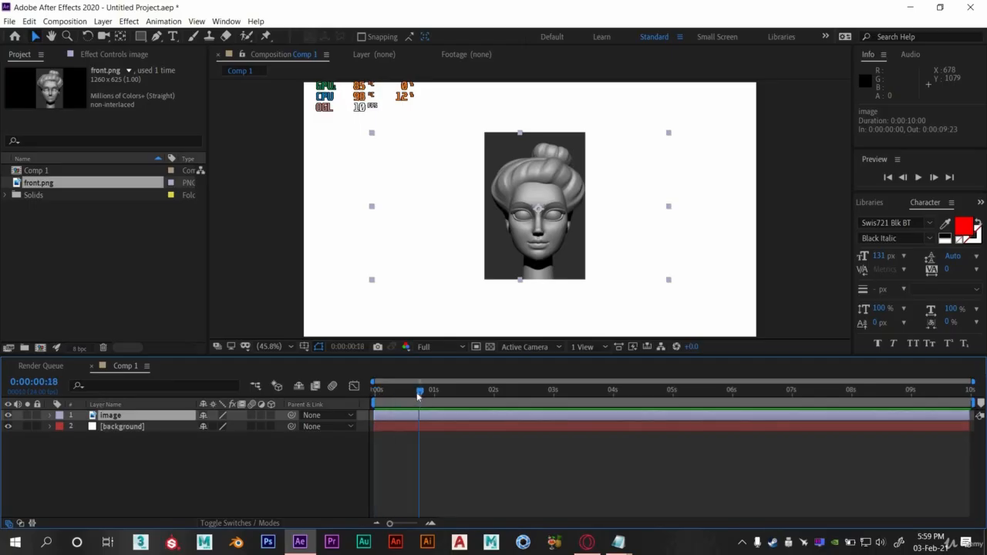
pyautogui.click(371, 393)
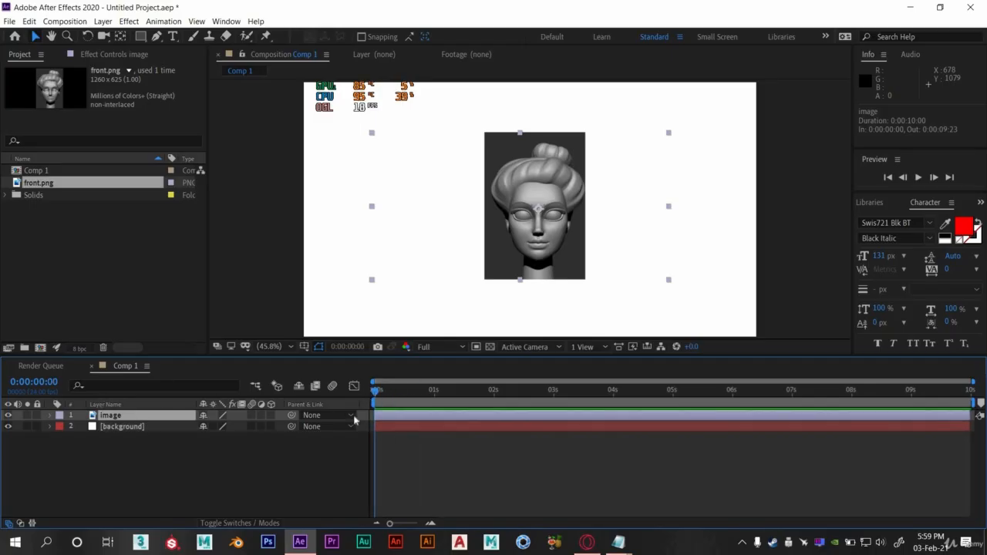